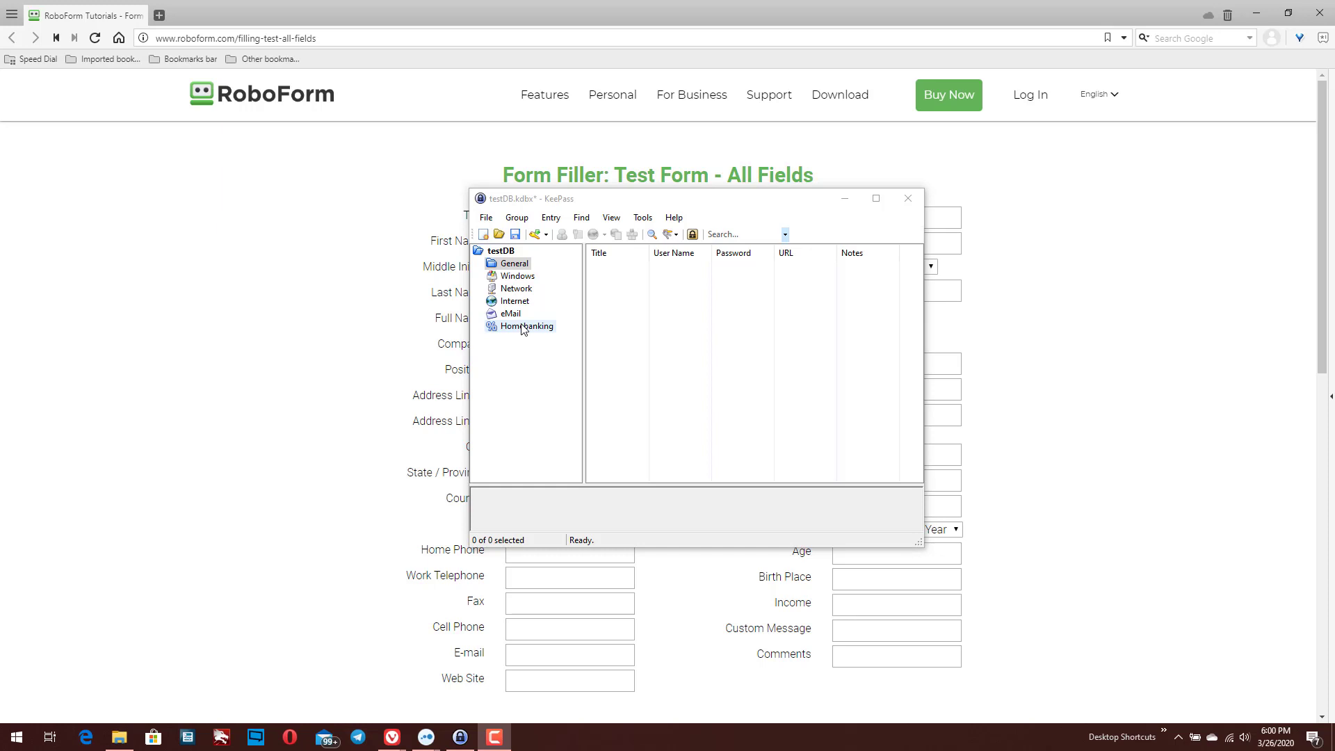
# Move the KeePass window right over the test form and show the General group's entries
pyautogui.moveTo(574, 205); pyautogui.dragTo(750, 231)
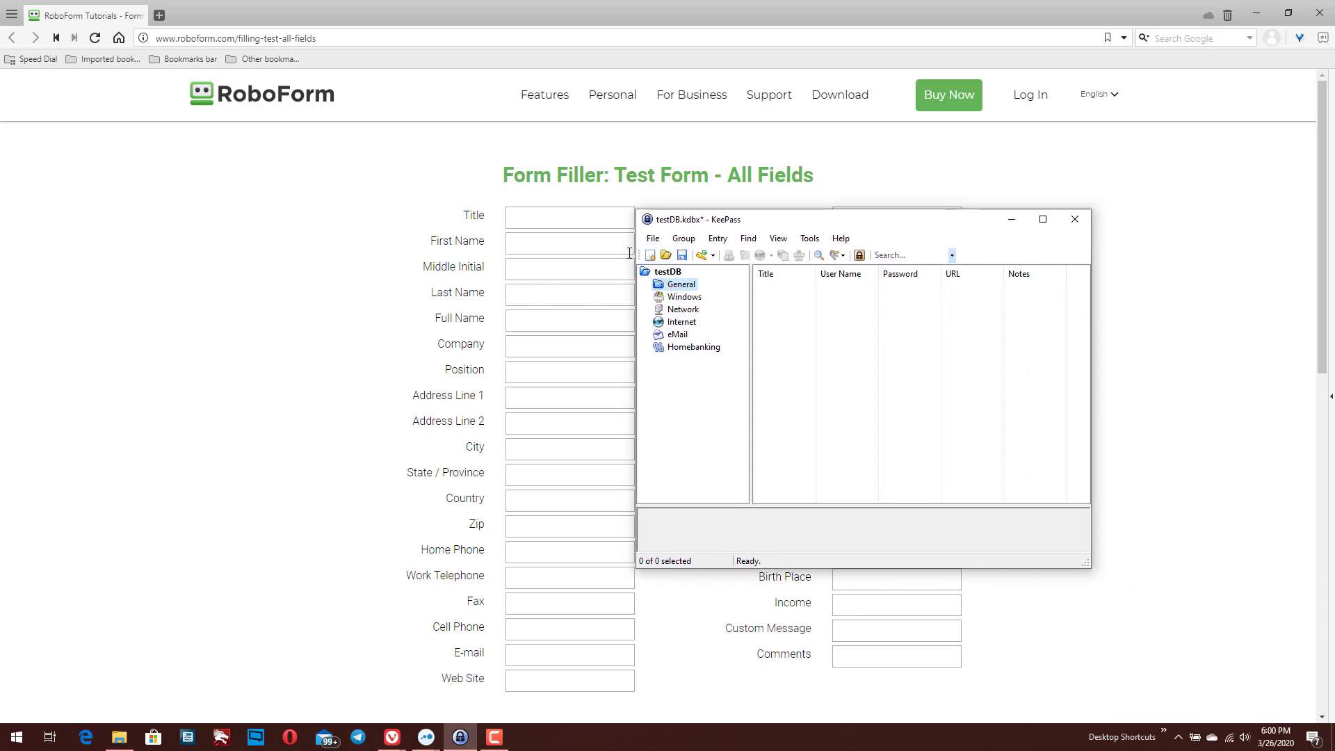
pyautogui.click(684, 287)
pyautogui.click(653, 239)
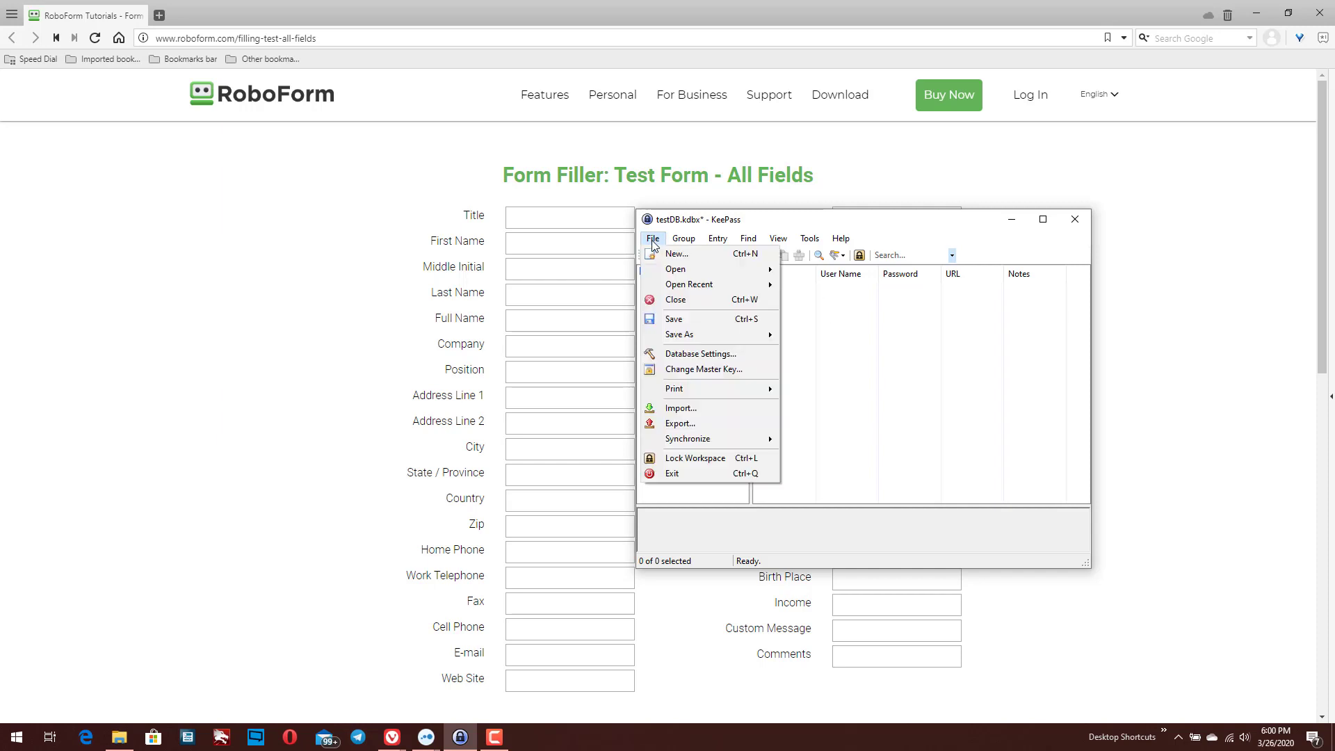
pyautogui.click(912, 399)
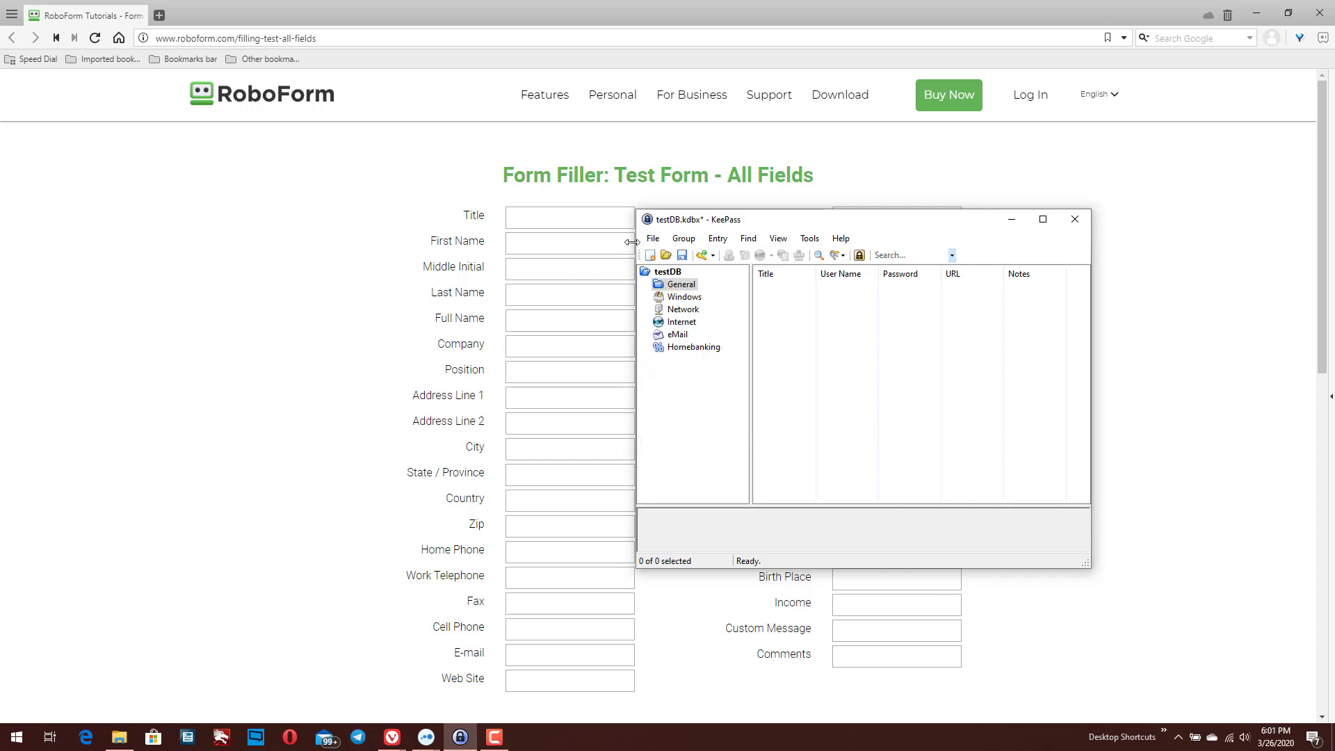
pyautogui.click(676, 282)
# Create a group named 'New Group' under the testDB root using standard icon 36
pyautogui.rightClick(671, 272)
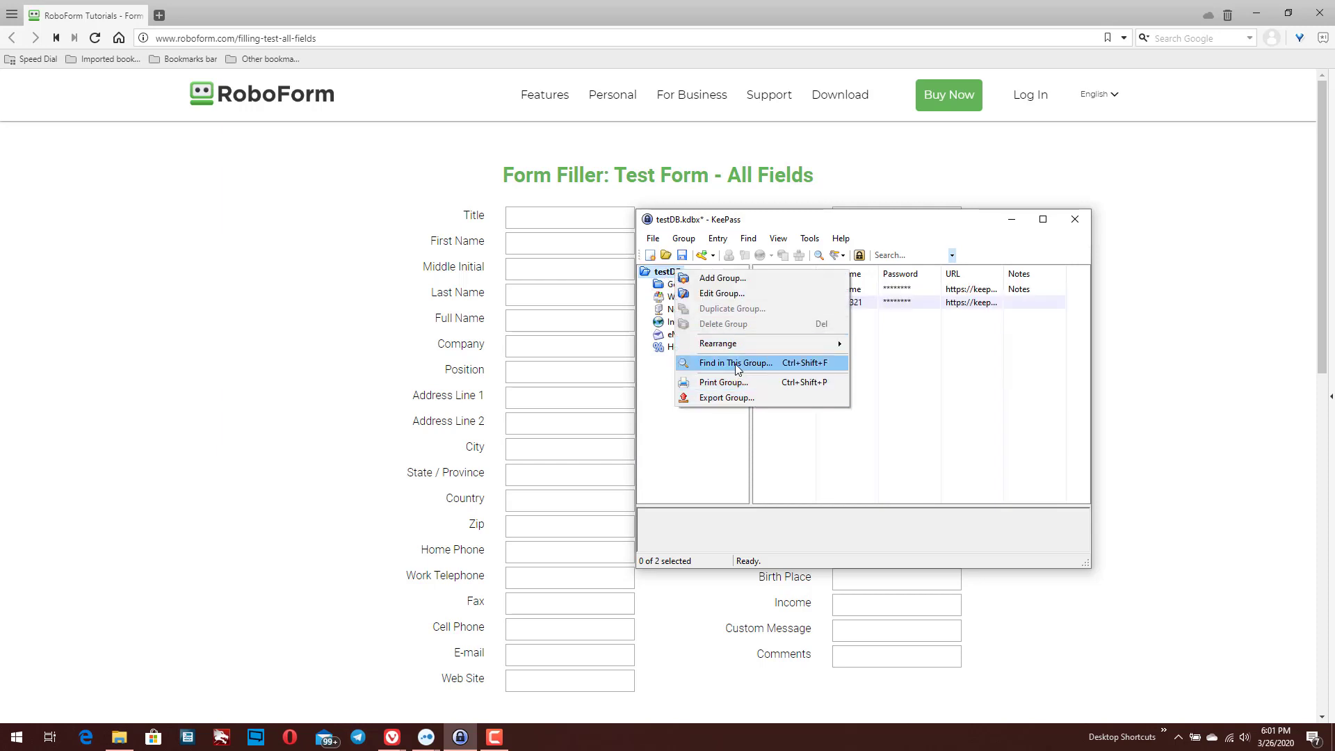
pyautogui.click(727, 280)
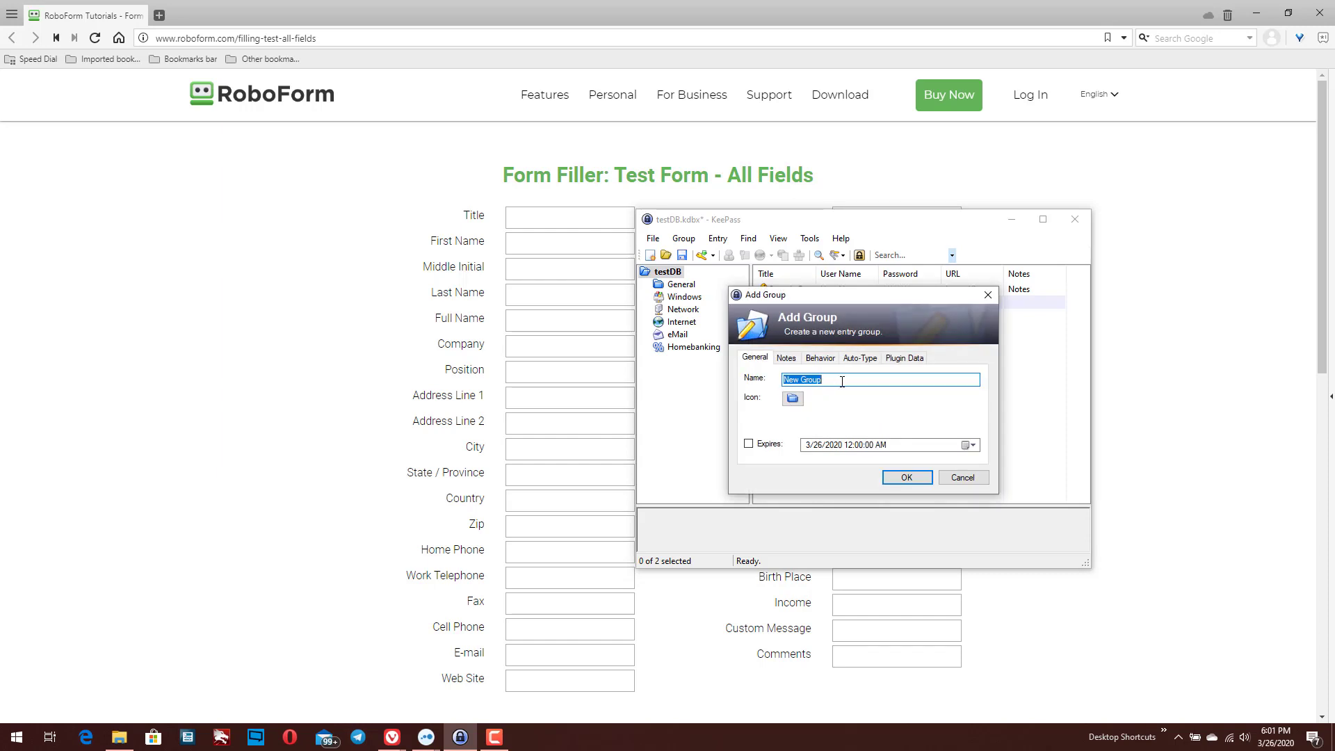
pyautogui.click(793, 398)
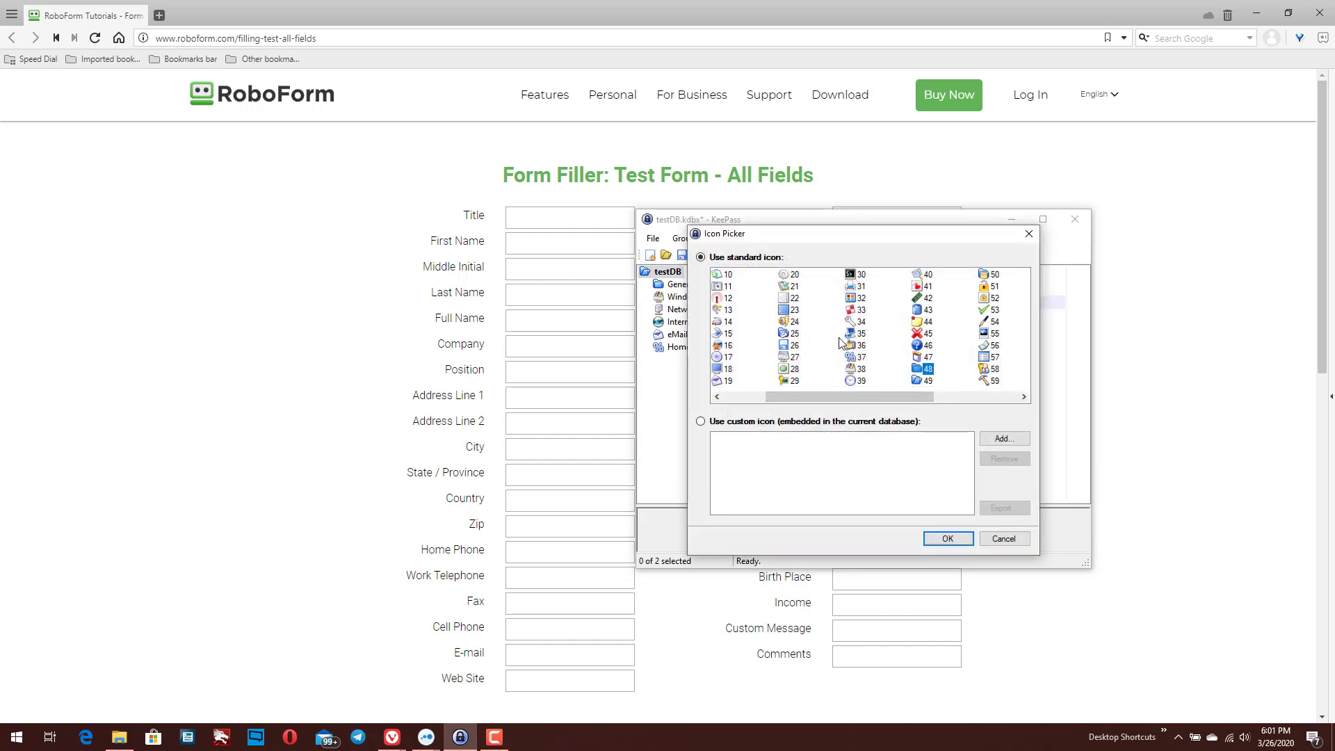
pyautogui.click(851, 345)
pyautogui.click(944, 539)
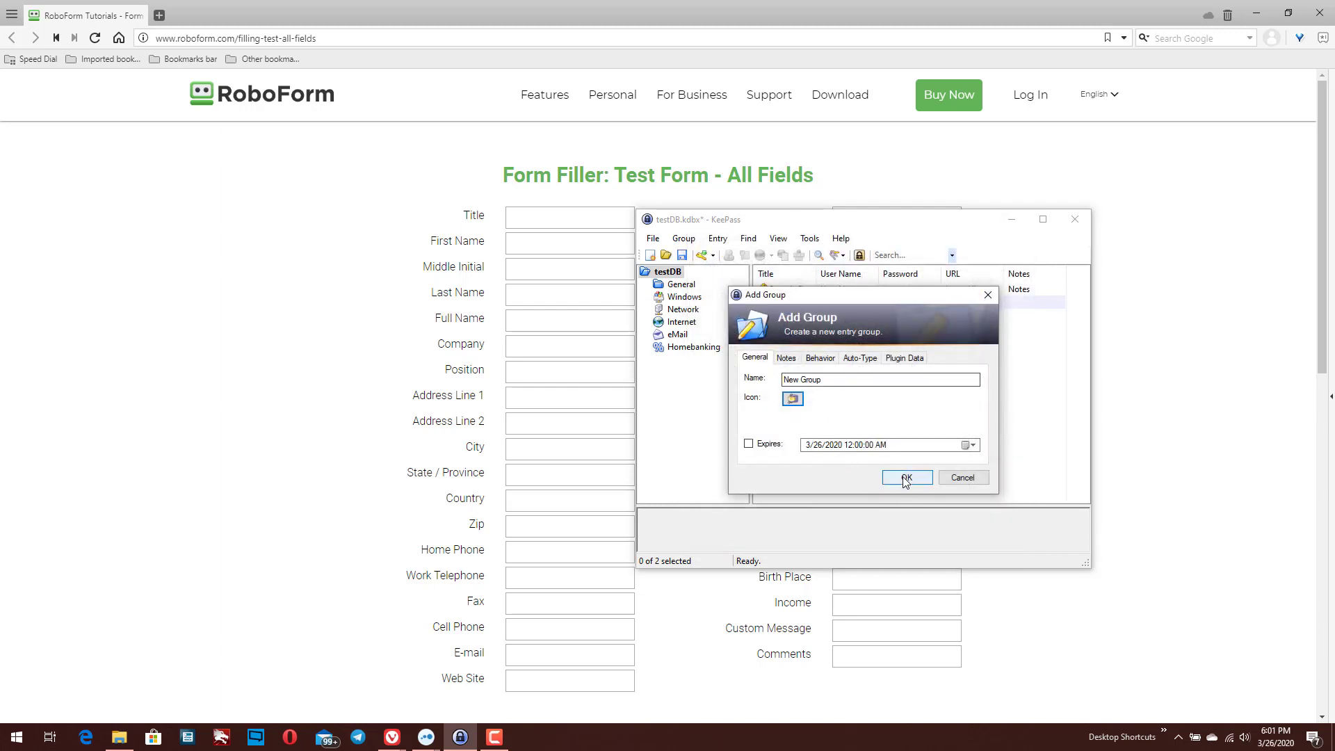
pyautogui.click(906, 479)
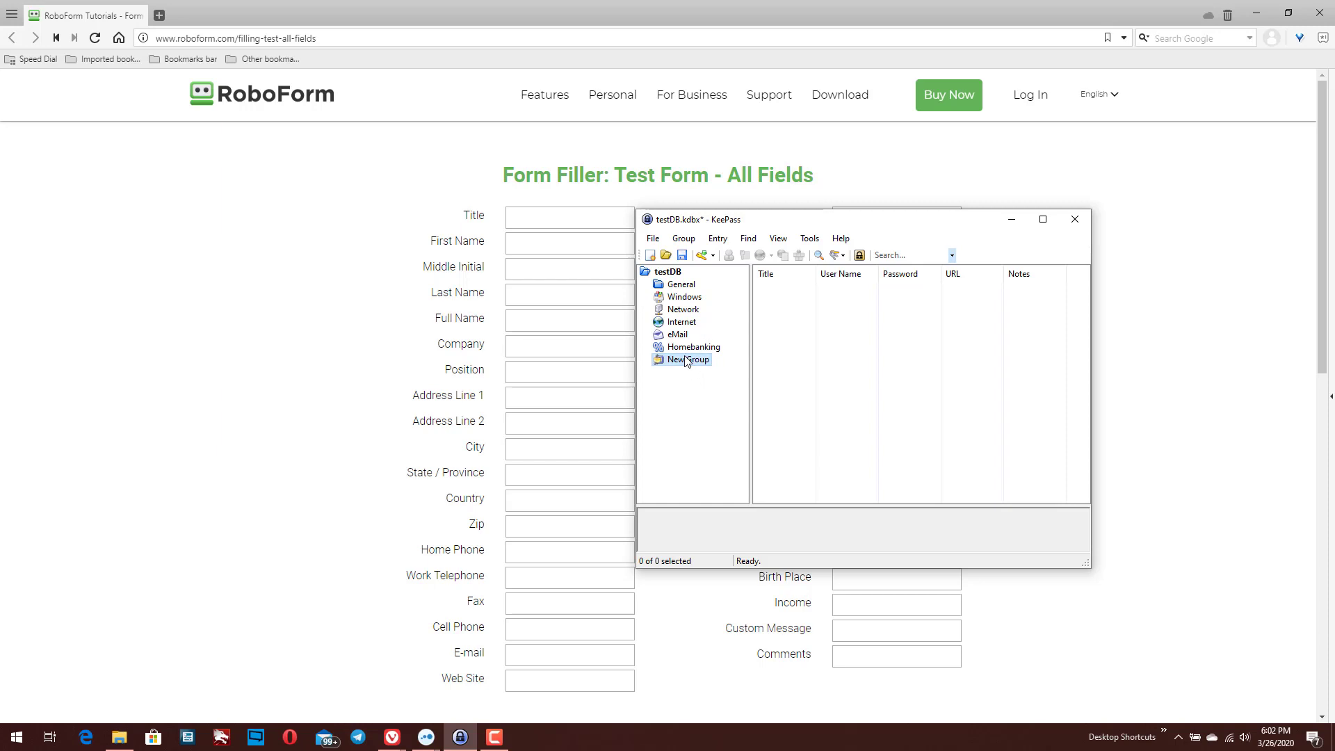
# Start a new password entry in New Group with the Add Entry toolbar button
pyautogui.click(702, 255)
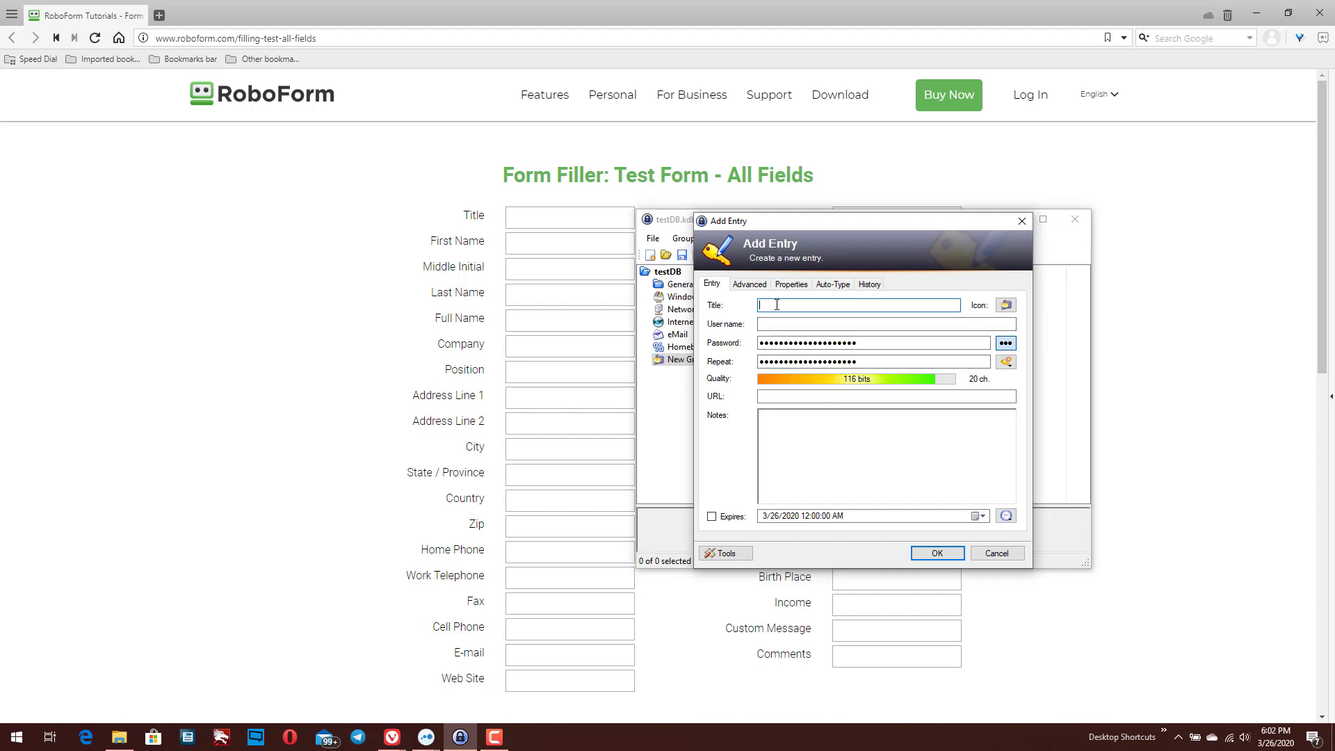
# Save an entry titled 'test' with user name 'test' and a short password, then focus the form's Title field
pyautogui.write('est')
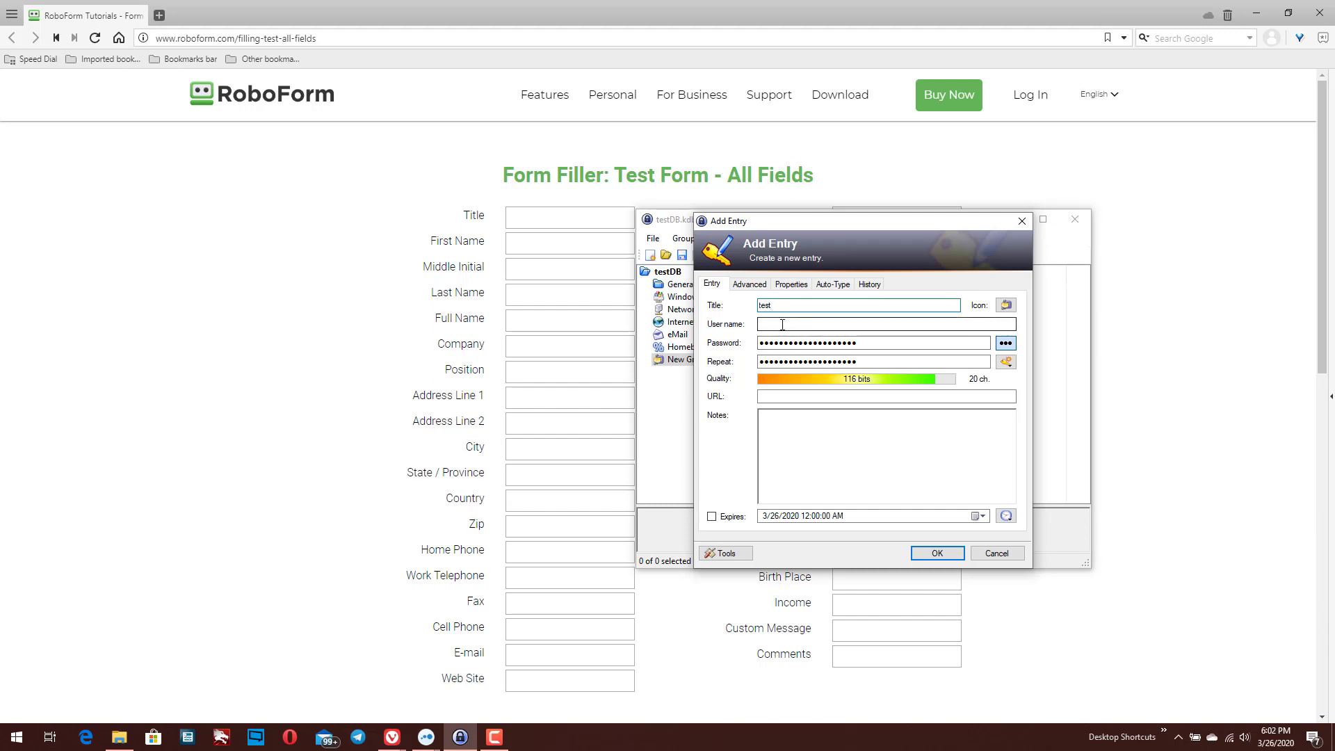
pyautogui.click(784, 324)
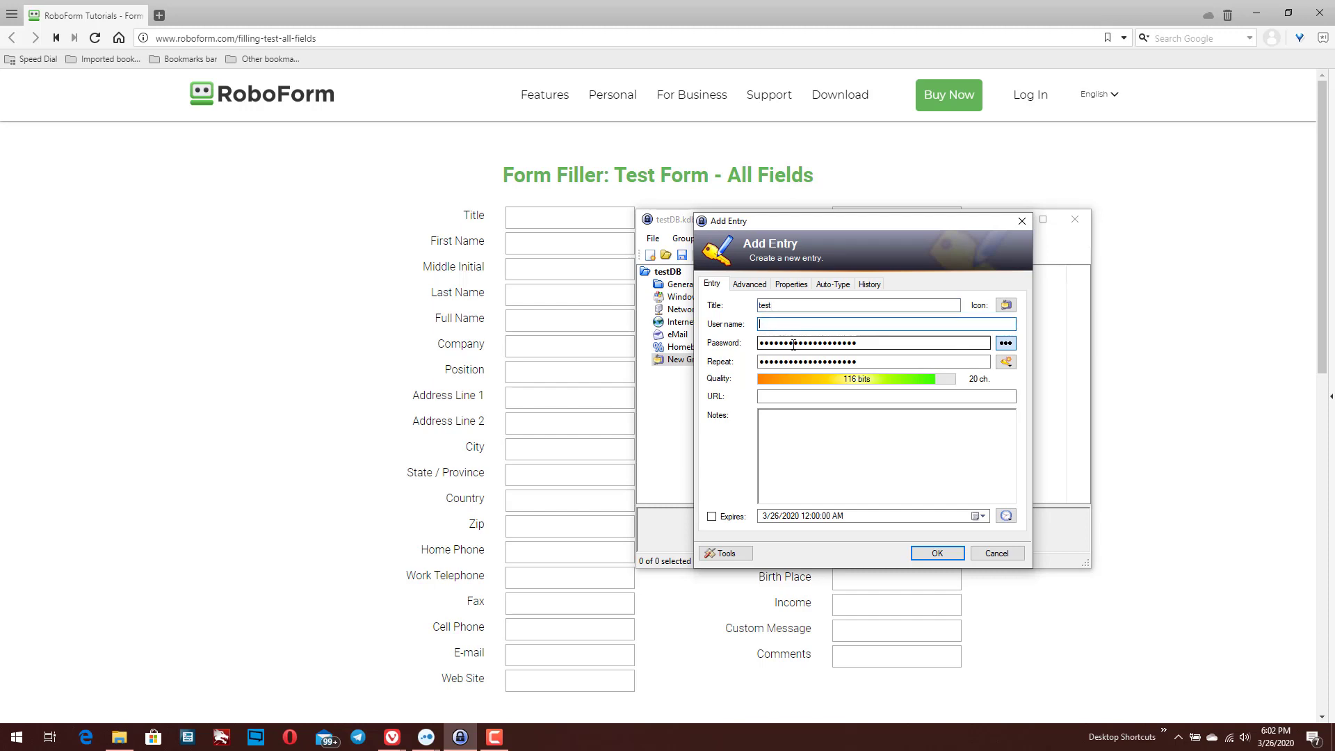
pyautogui.write('test')
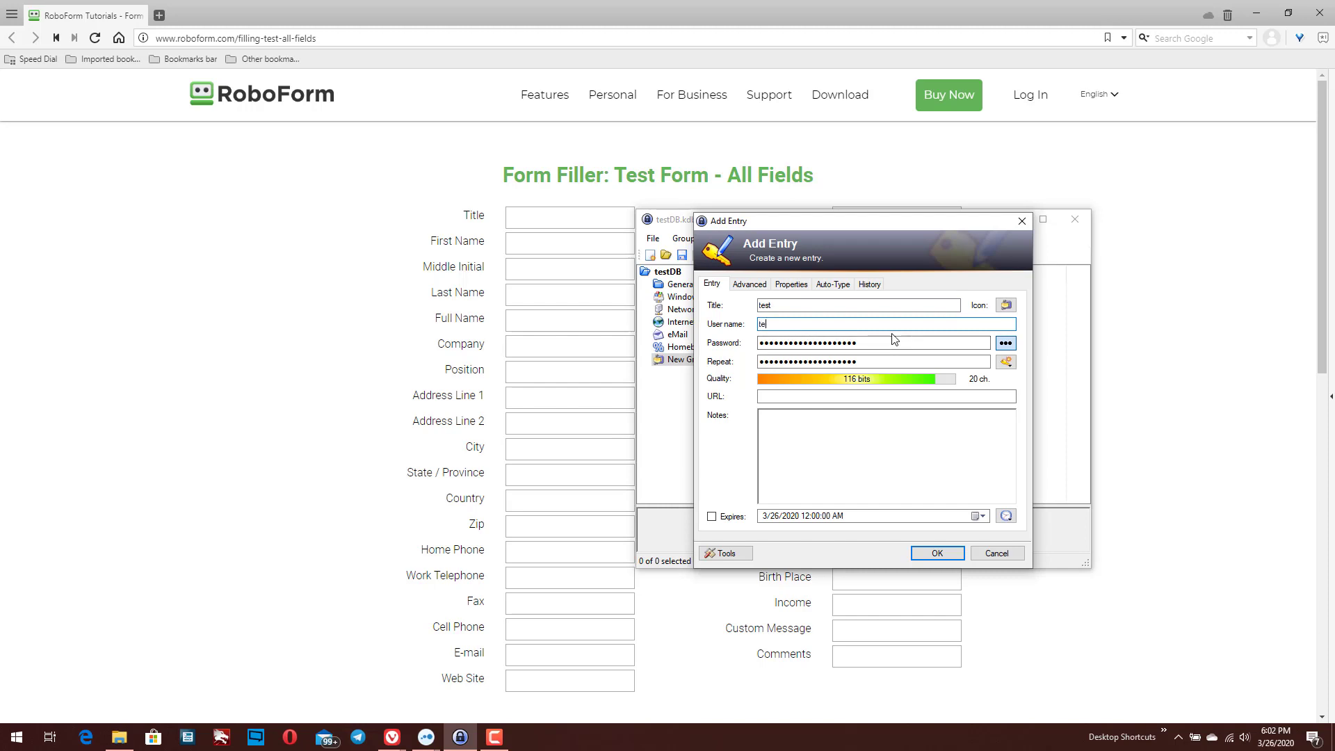
pyautogui.click(1006, 344)
pyautogui.write('test')
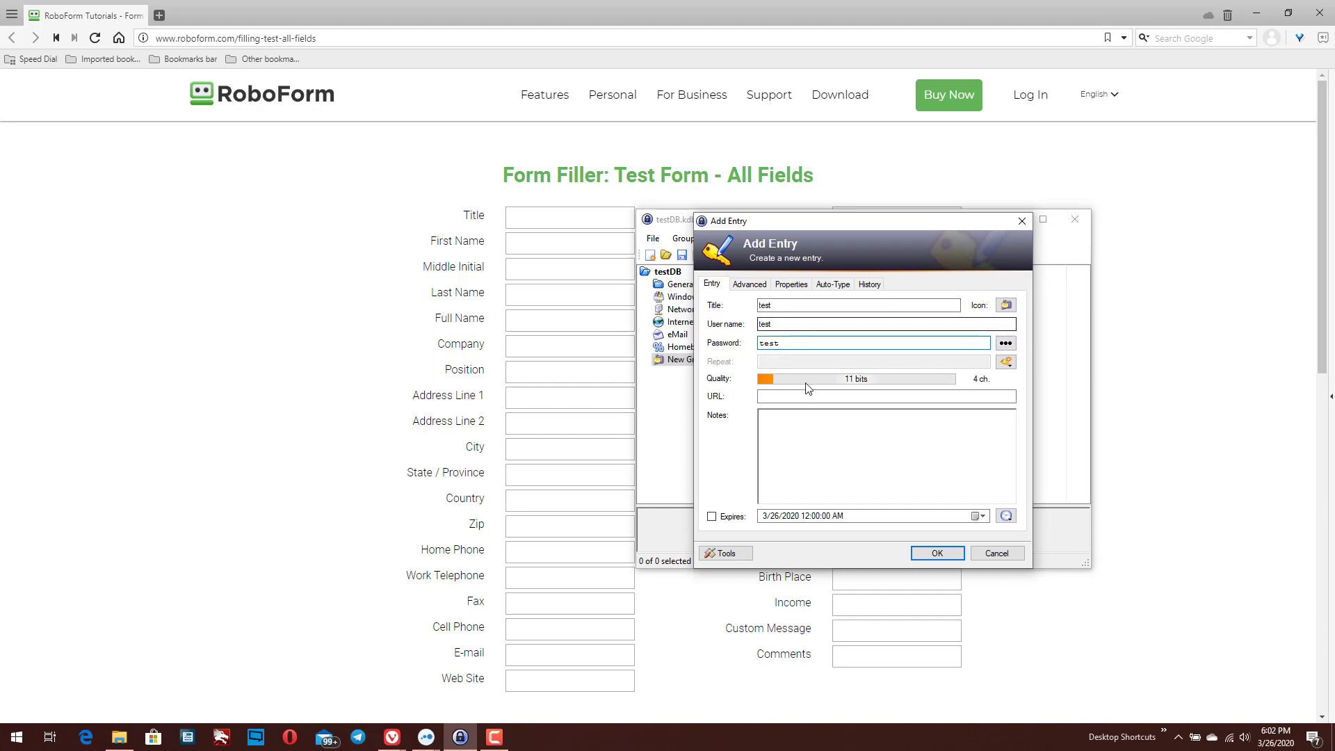
pyautogui.click(936, 553)
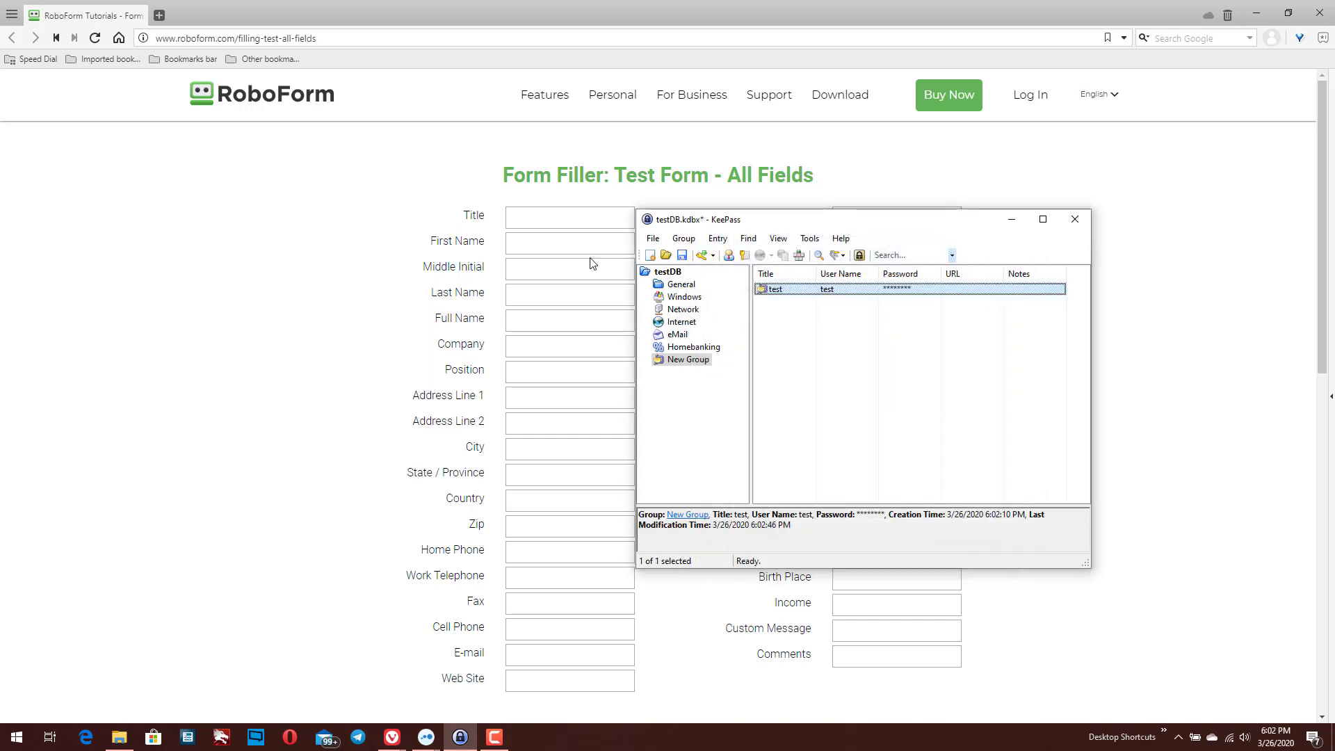
pyautogui.click(543, 217)
# Run Perform Auto-Type on the test entry to fill the form, then return to KeePass
pyautogui.click(460, 737)
pyautogui.rightClick(787, 291)
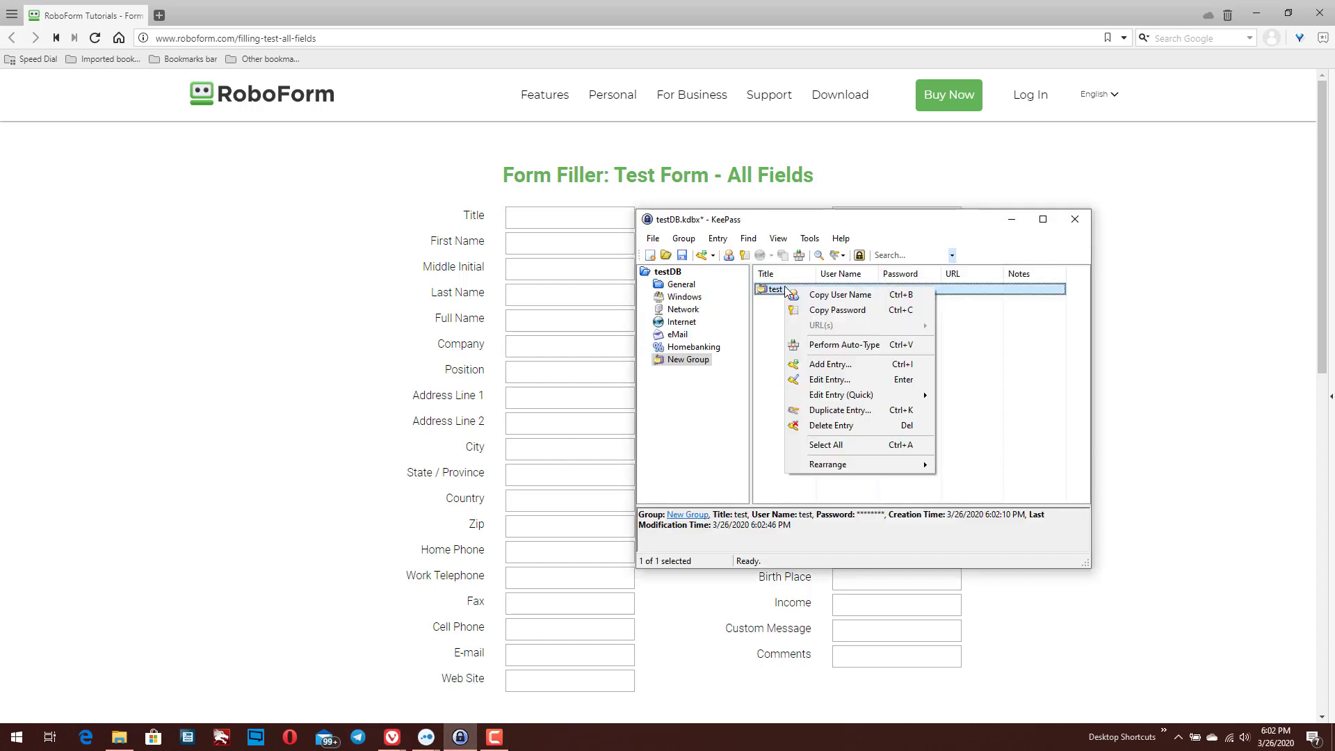
pyautogui.click(840, 349)
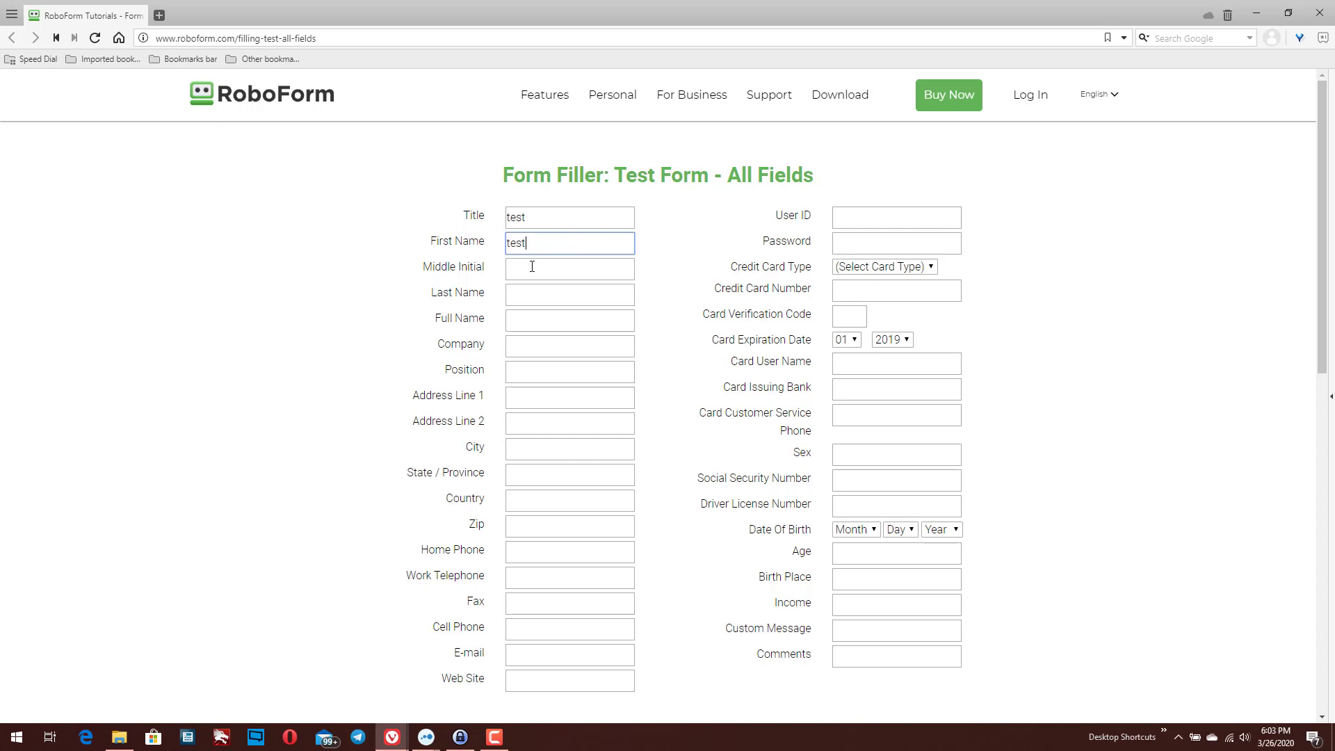
pyautogui.click(460, 738)
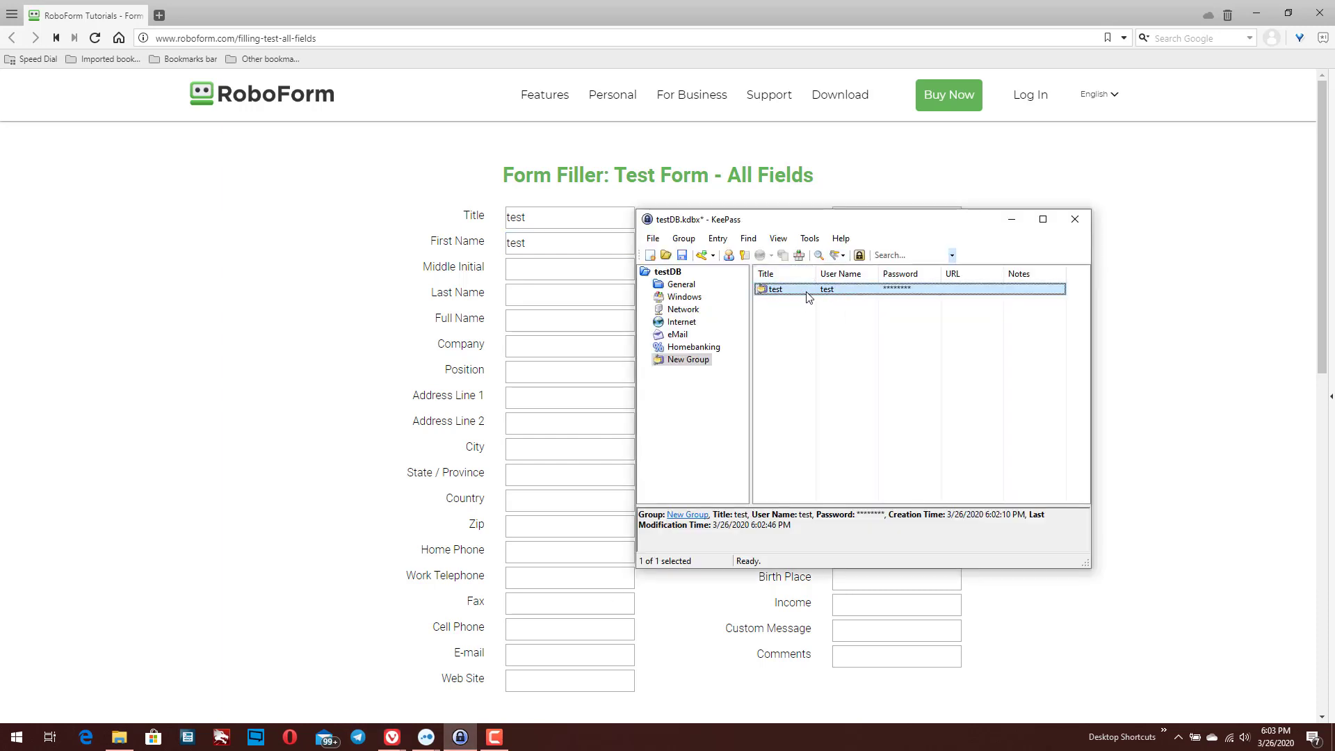
# Open the test entry in Edit Entry, focus the form's Middle Initial field, and return
pyautogui.doubleClick(809, 290)
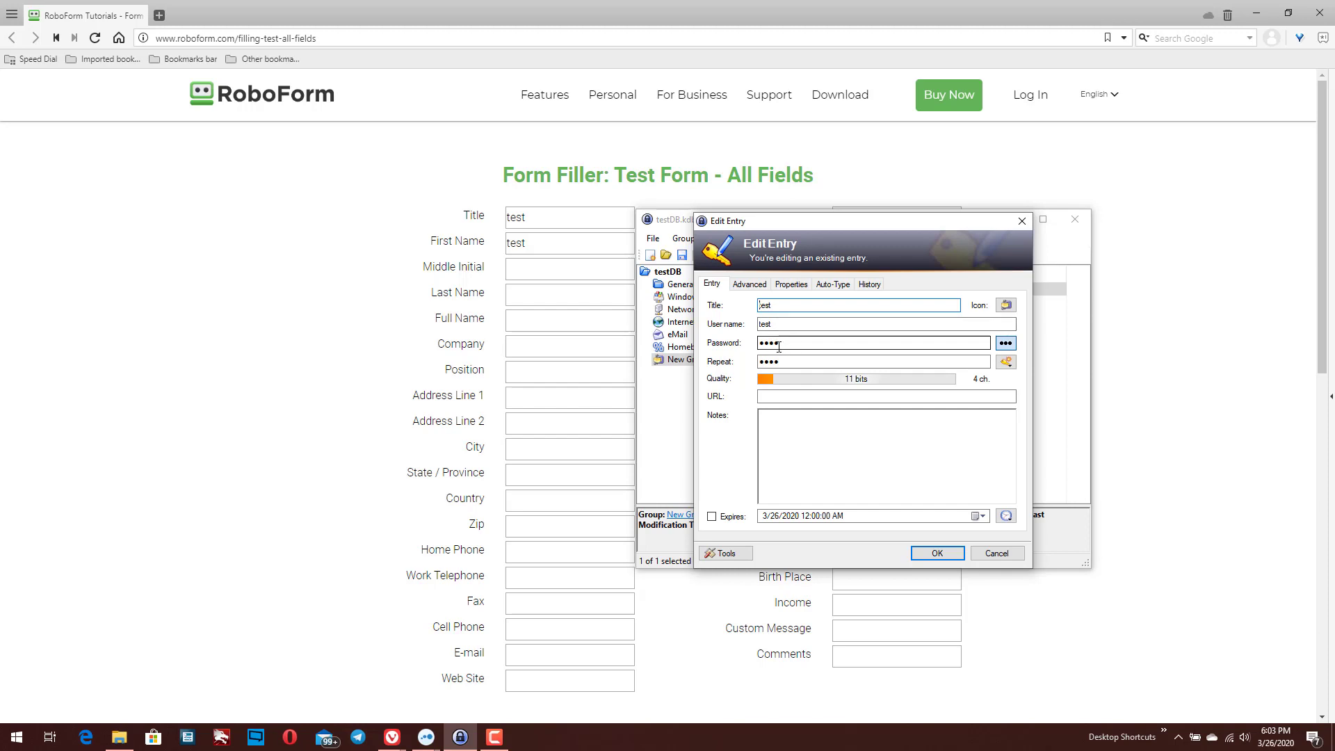
pyautogui.click(529, 272)
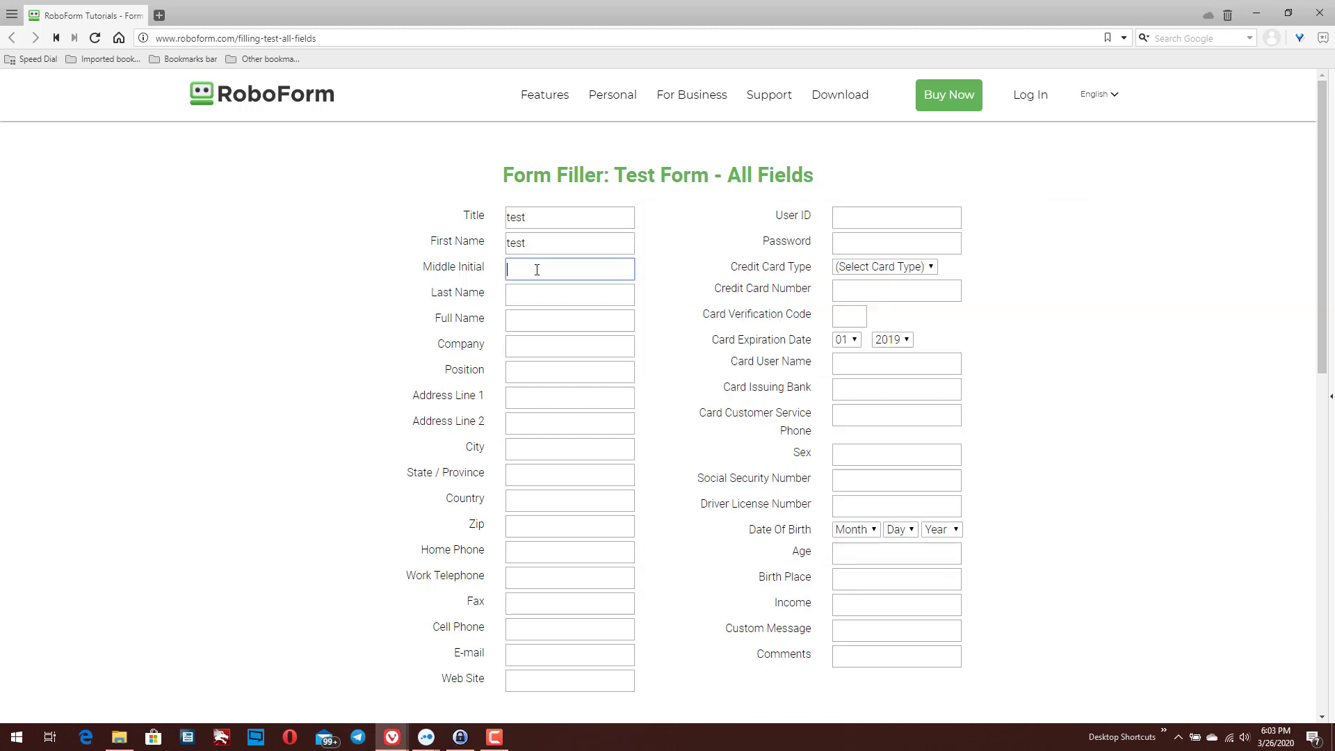
pyautogui.click(467, 746)
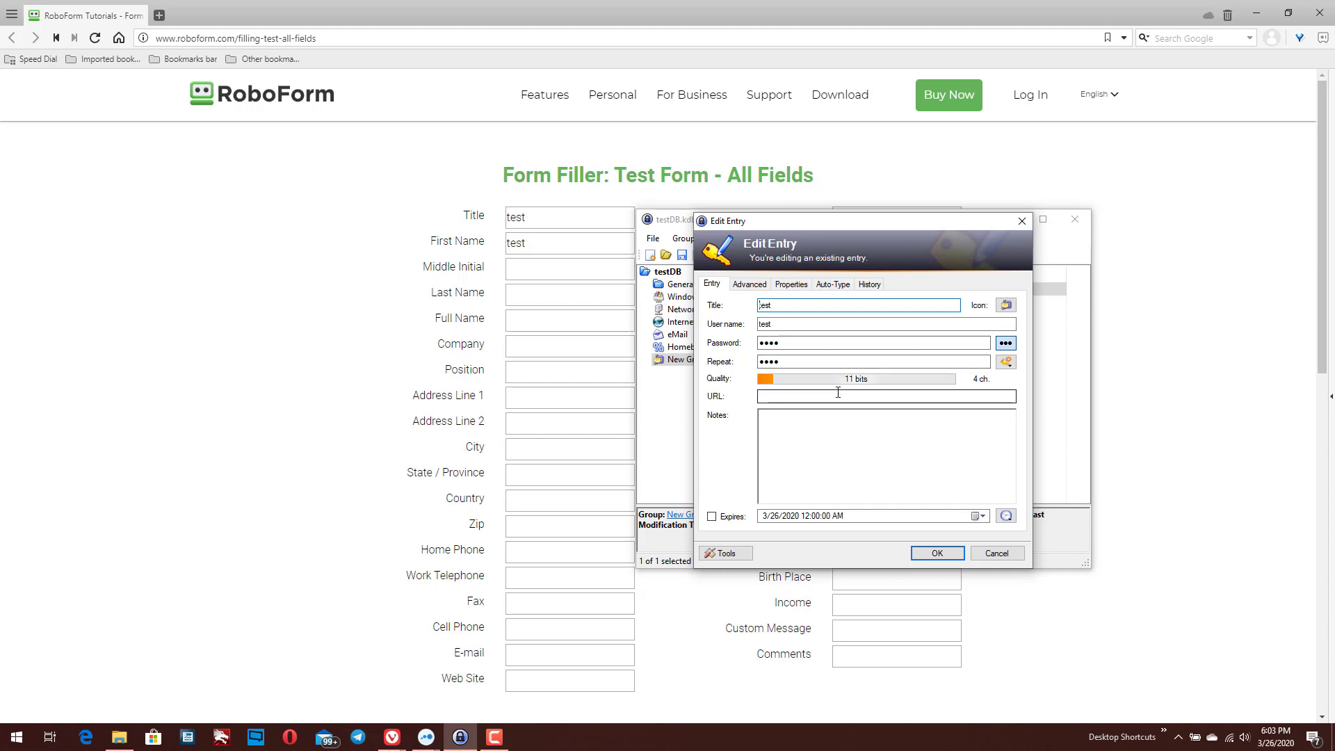
# Enable a custom auto-type sequence for the entry and trial-delete the default sequence, then cancel
pyautogui.click(833, 284)
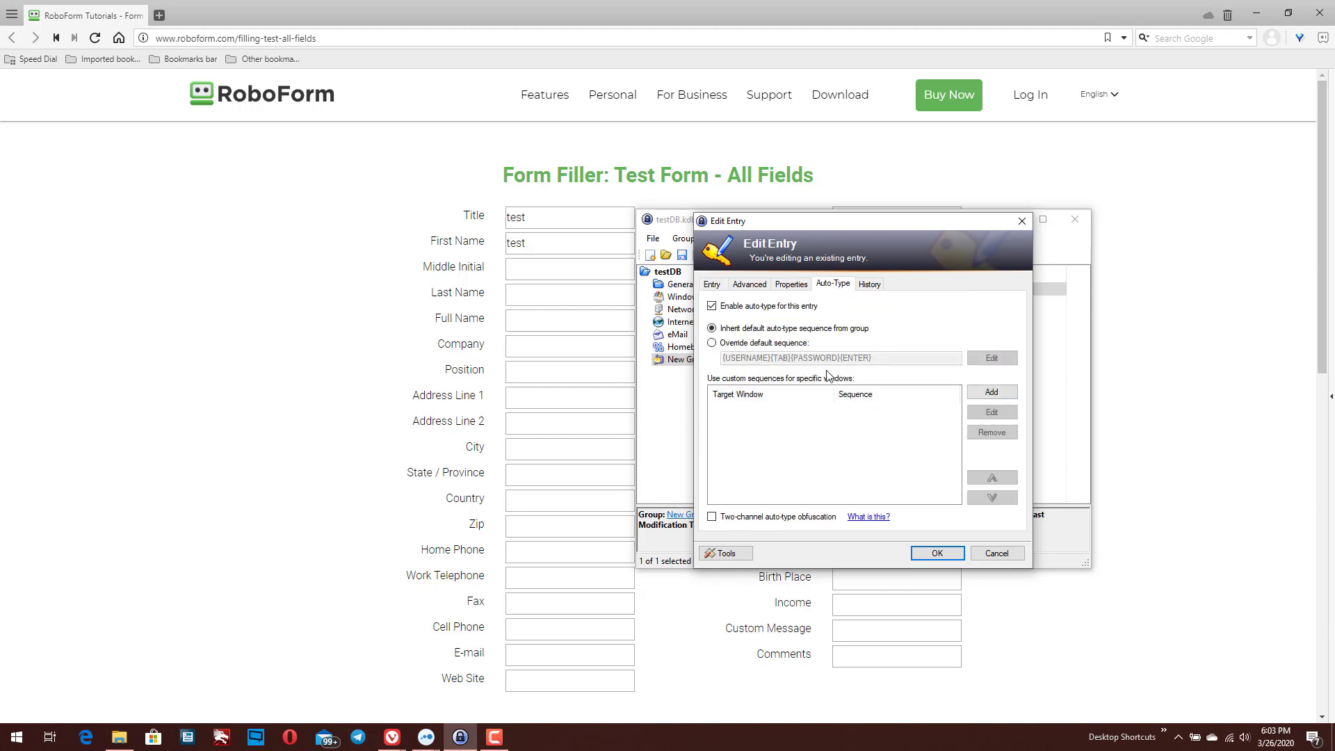
pyautogui.click(738, 344)
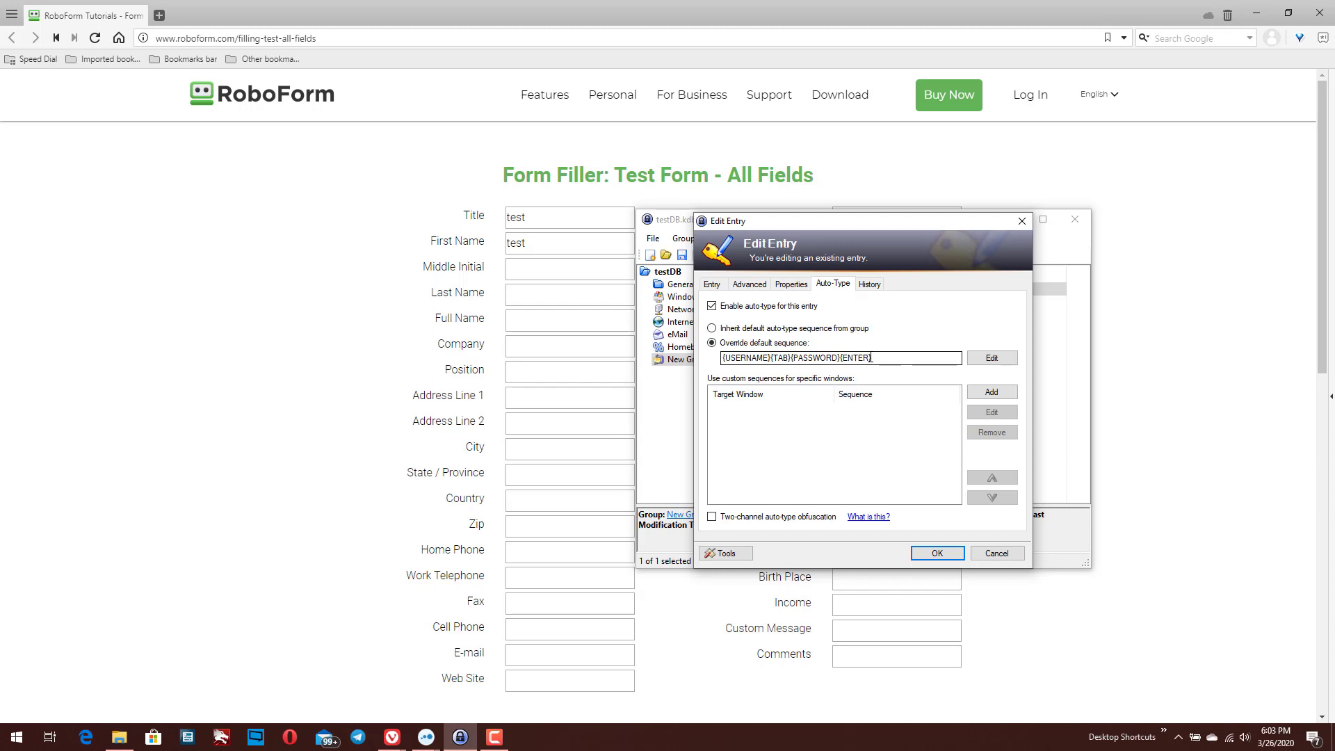
pyautogui.click(715, 284)
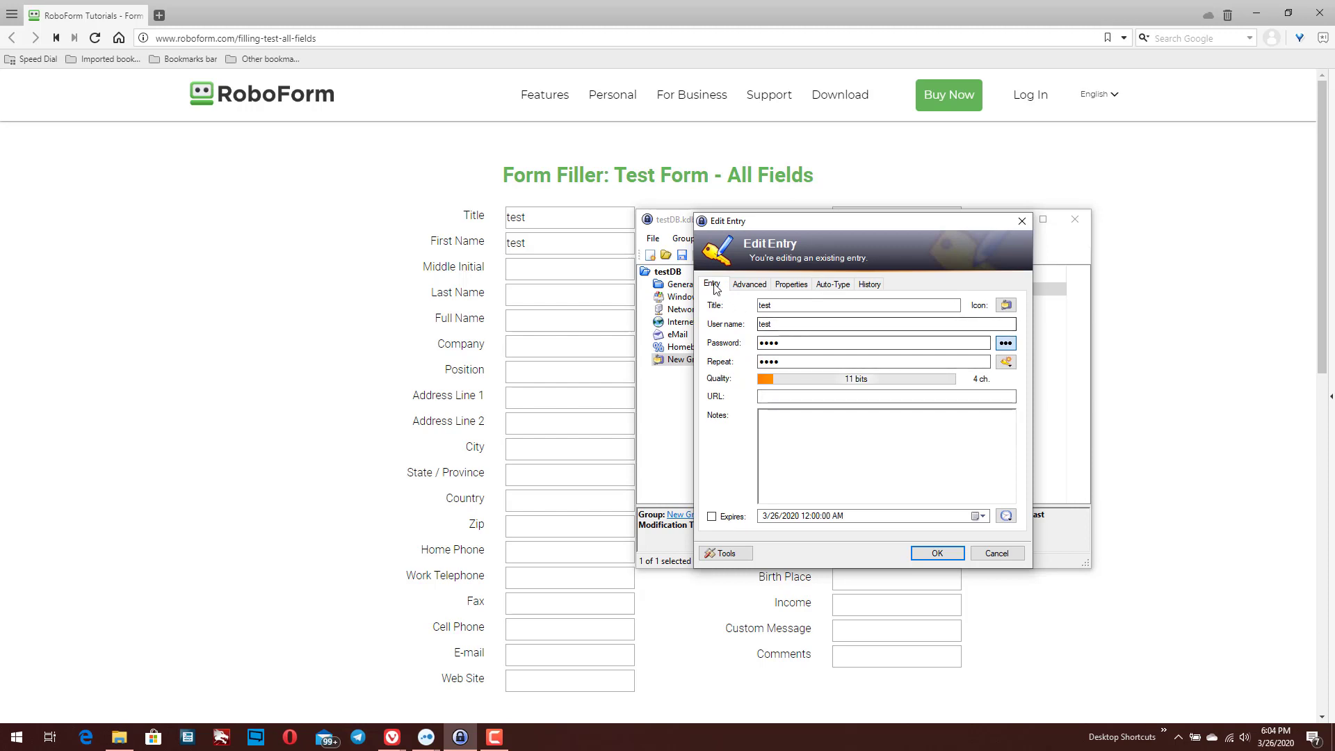
pyautogui.click(840, 287)
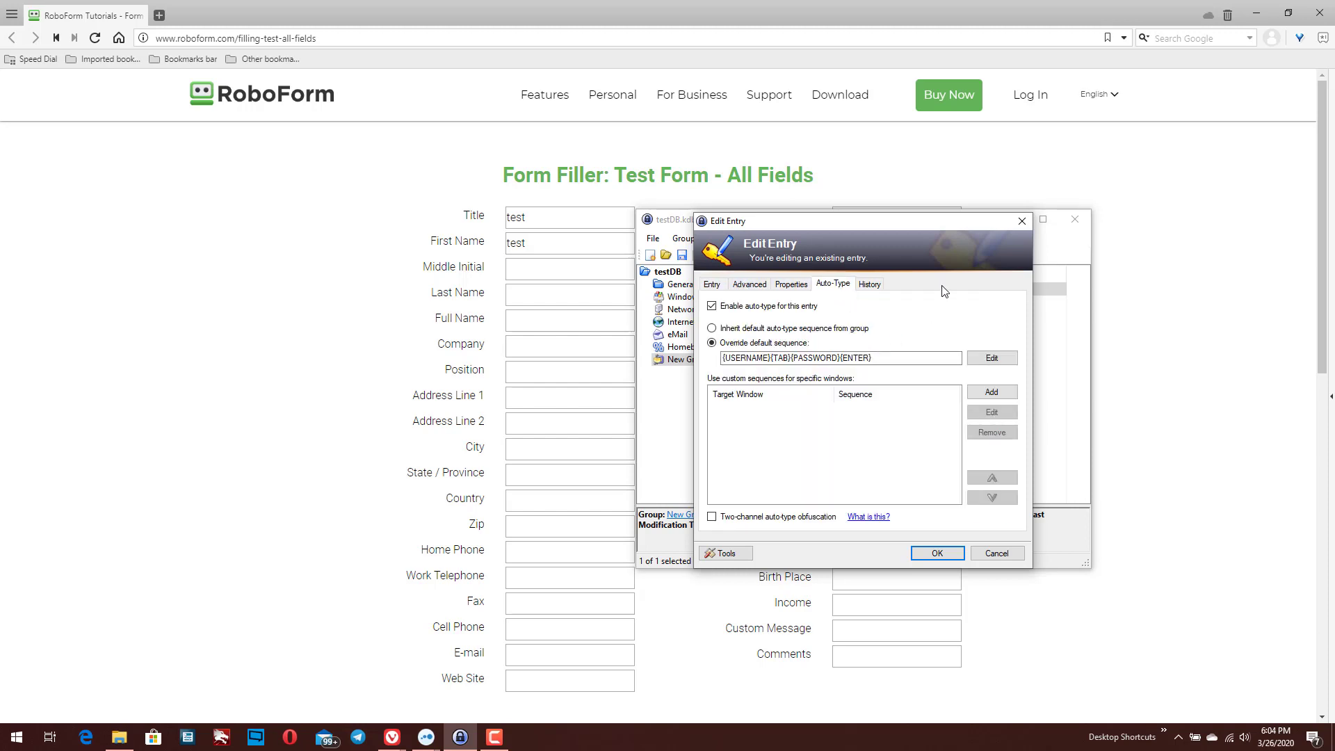
pyautogui.click(989, 357)
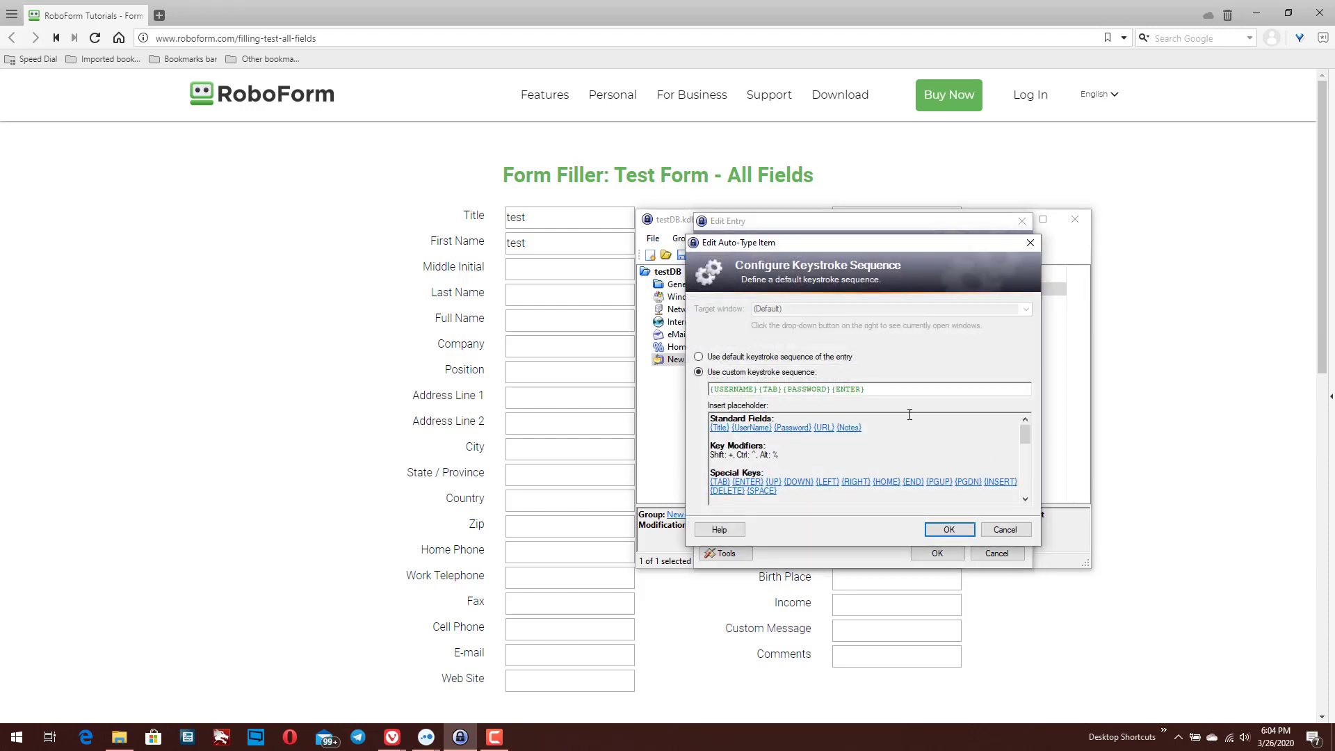
pyautogui.click(868, 389)
pyautogui.moveTo(861, 390); pyautogui.dragTo(673, 393)
pyautogui.press('Delete')
pyautogui.click(1017, 528)
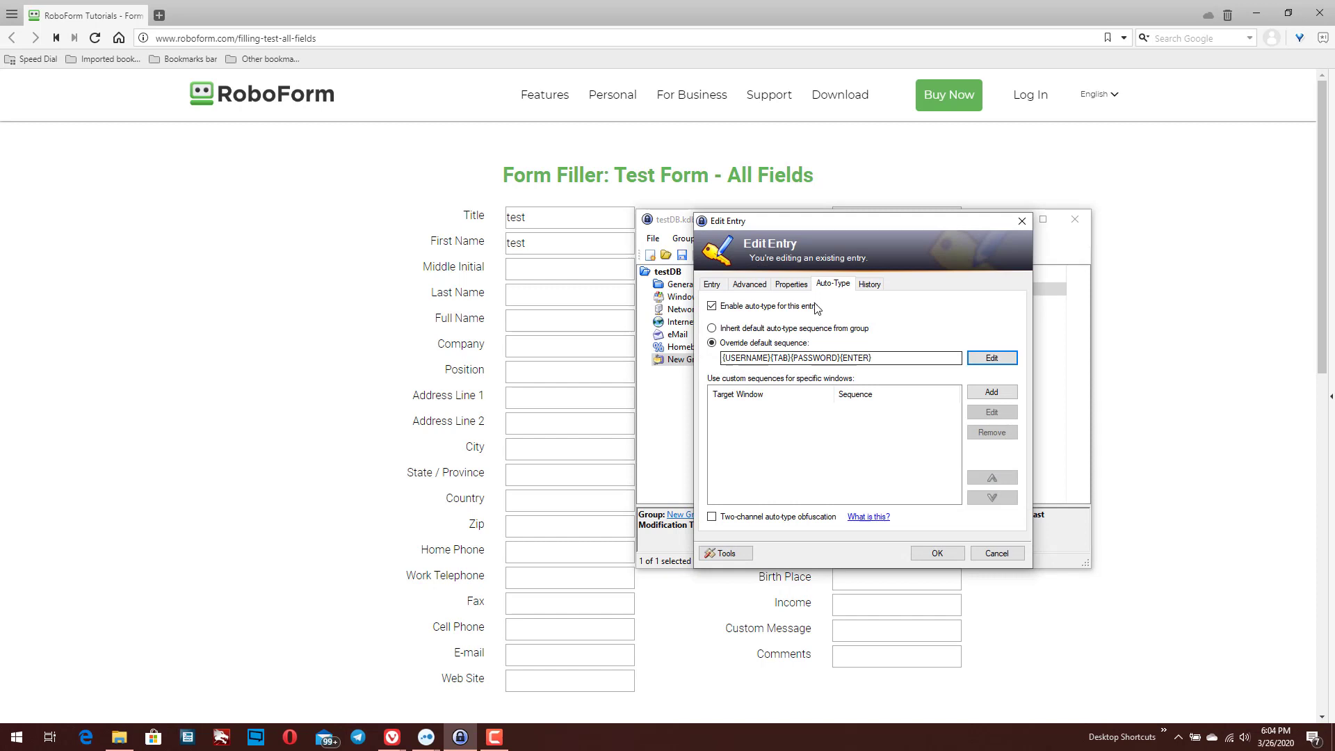
# Replace the sequence with {UserName}{TAB}{URL}, briefly adding then removing {Password}
pyautogui.click(722, 288)
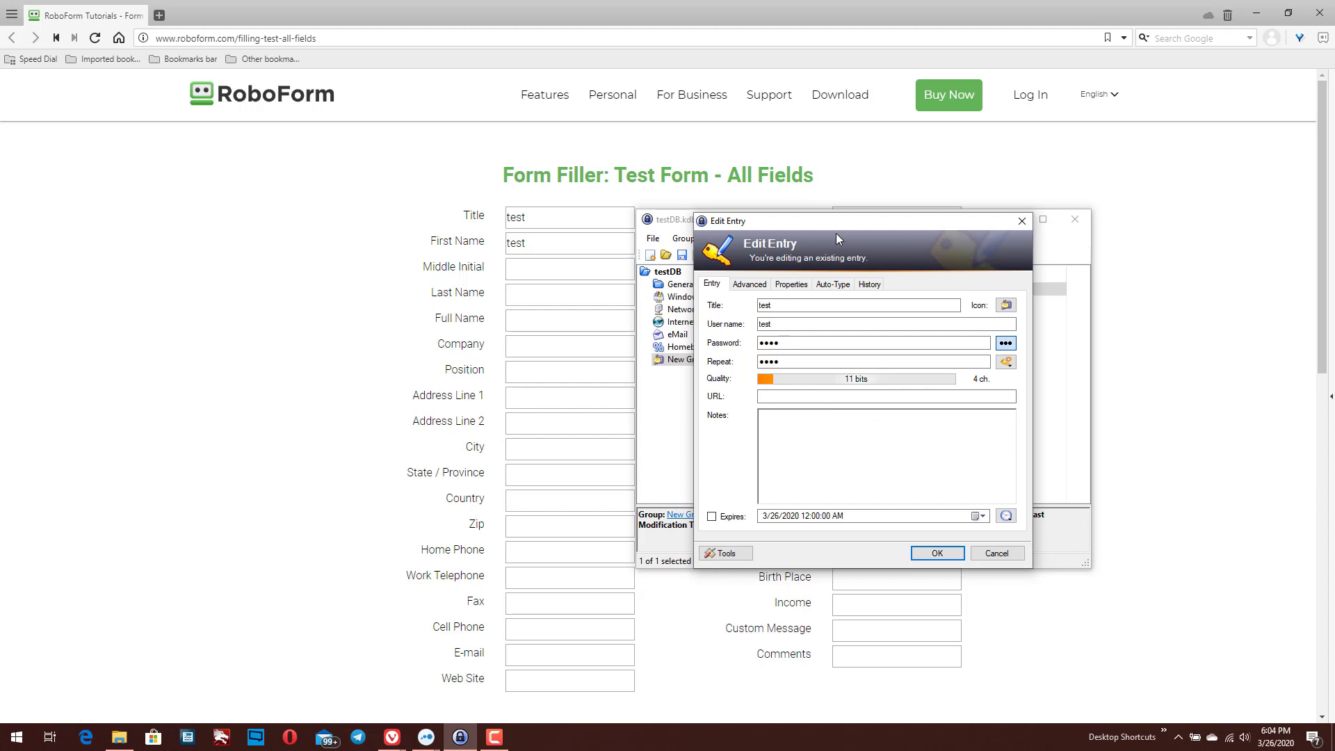
pyautogui.click(827, 287)
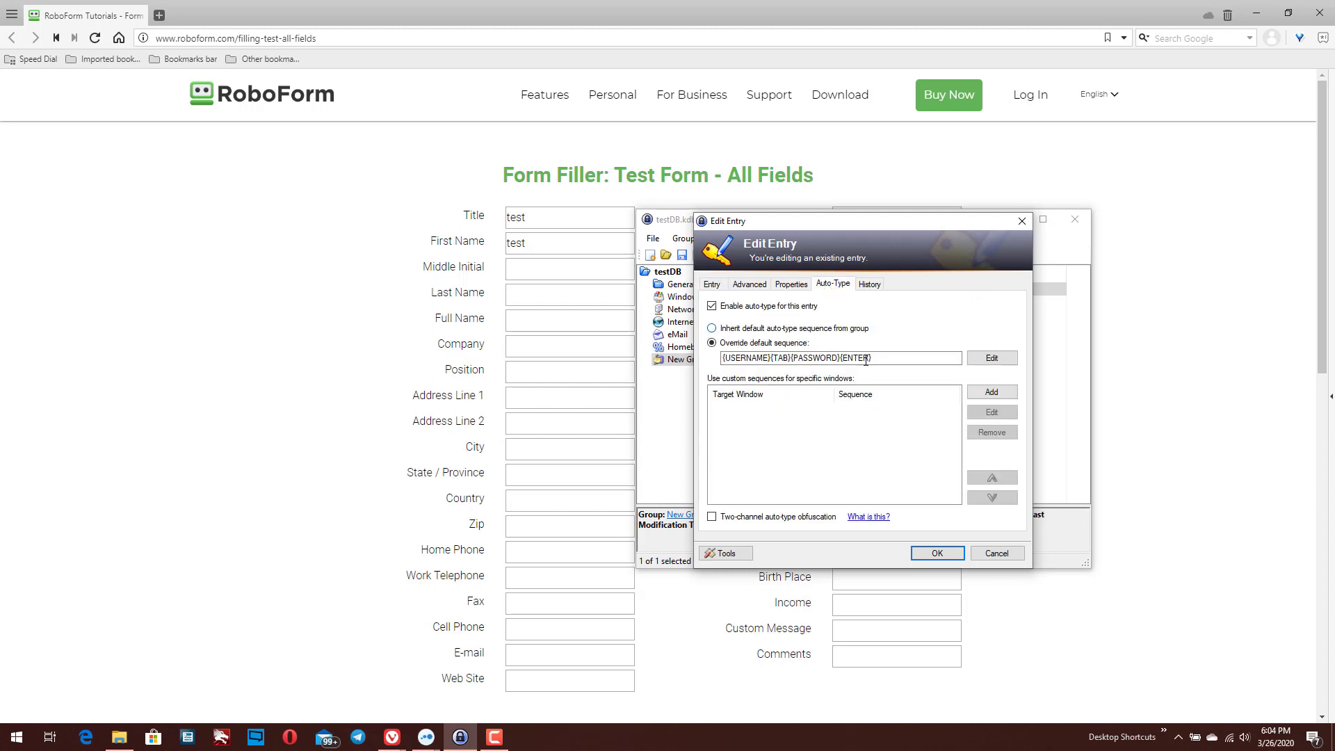
pyautogui.click(984, 358)
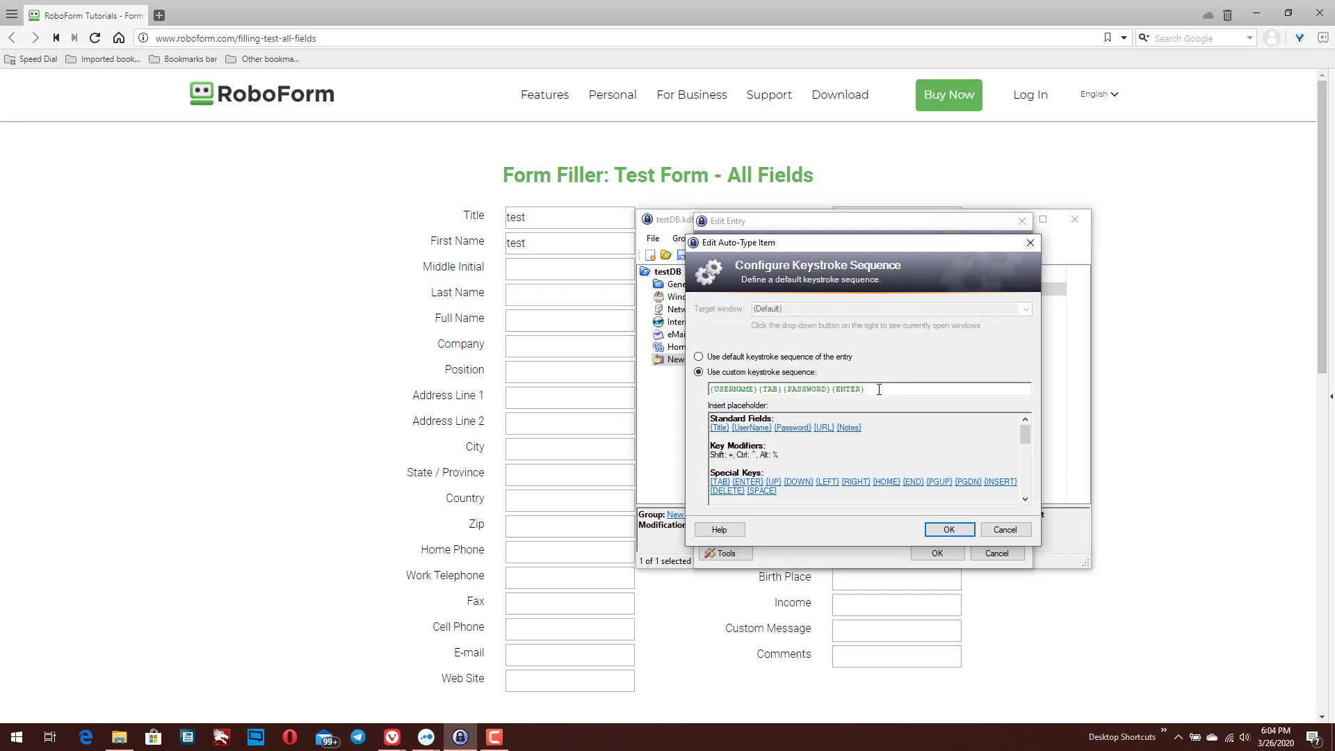
pyautogui.moveTo(879, 389); pyautogui.dragTo(751, 394)
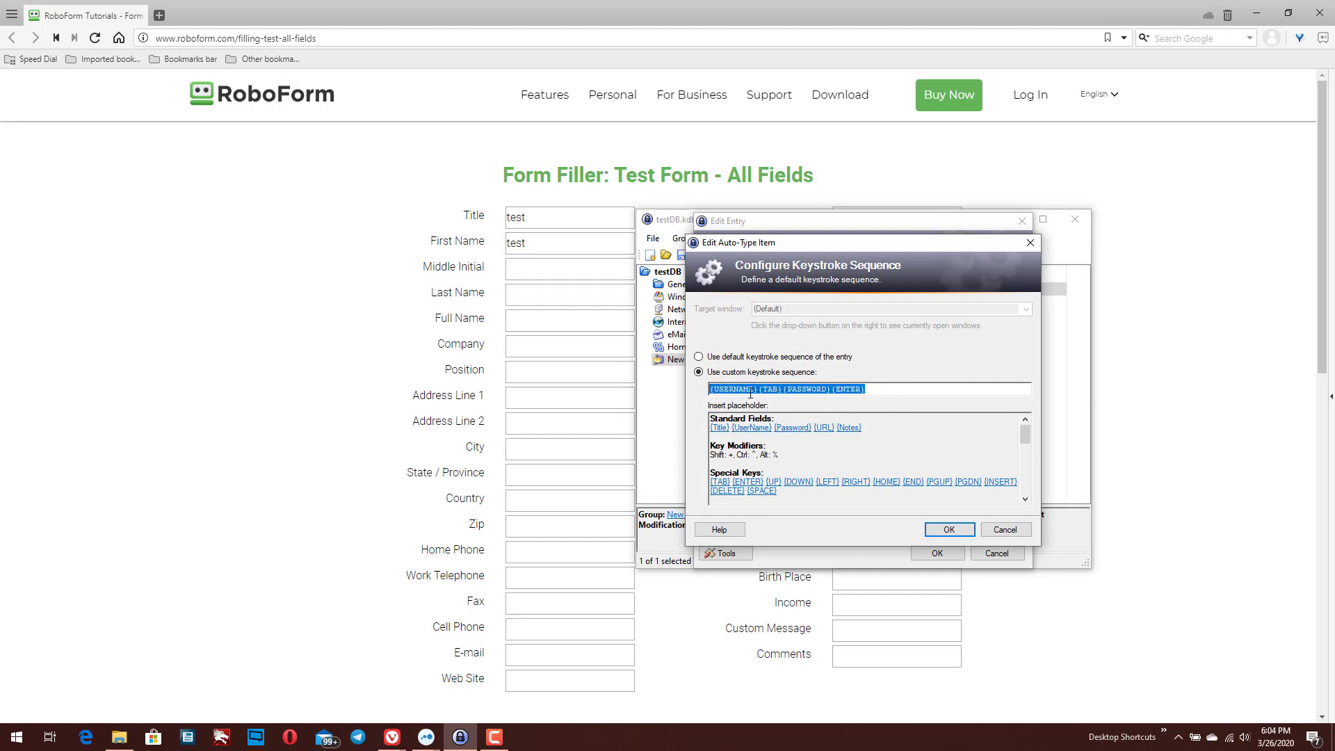
pyautogui.press('BackSpace')
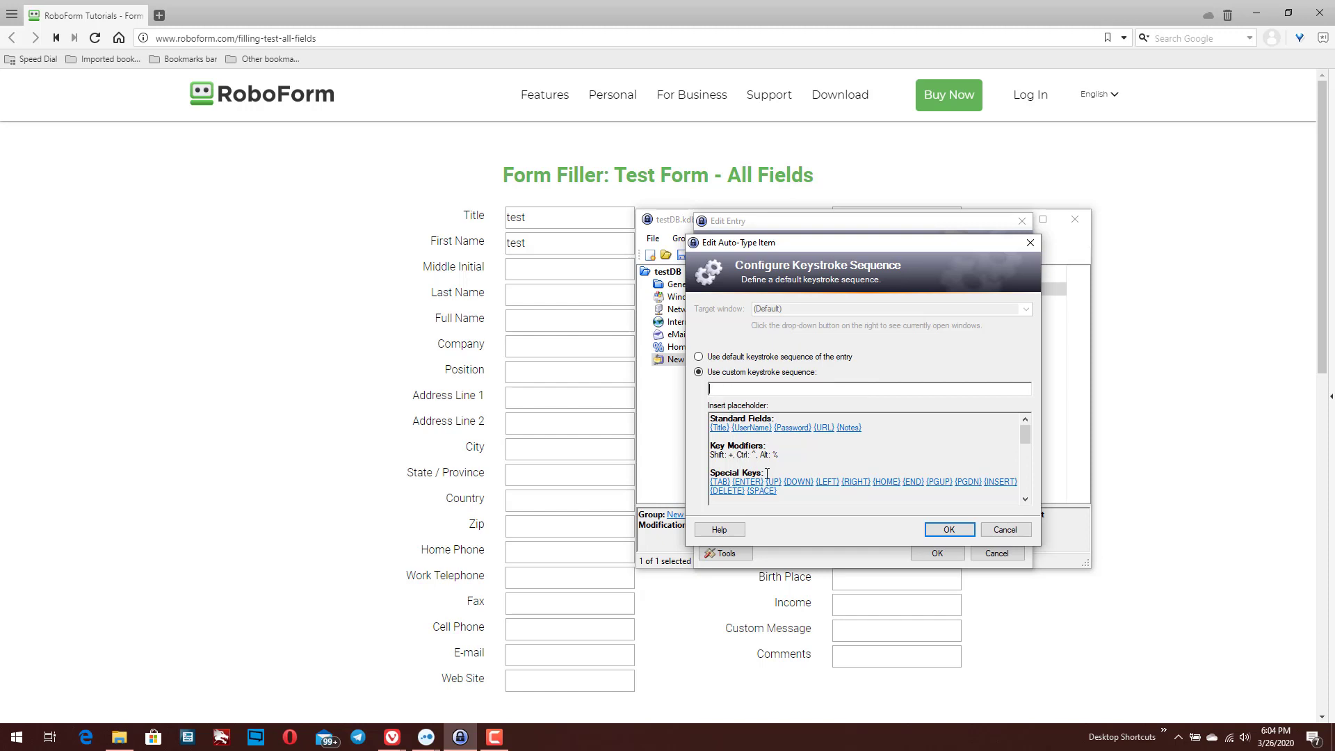
pyautogui.click(760, 429)
pyautogui.click(718, 481)
pyautogui.click(796, 427)
pyautogui.press('BackSpace')
pyautogui.press('BackSpace')
pyautogui.press('BackSpace')
pyautogui.press('BackSpace')
pyautogui.press('BackSpace')
pyautogui.press('BackSpace')
pyautogui.press('BackSpace')
pyautogui.click(825, 430)
# Select the whole trial sequence and delete it, leaving the keystroke box empty
pyautogui.scroll(-3, 822, 448)
pyautogui.scroll(3, 821, 447)
pyautogui.scroll(-2, 787, 459)
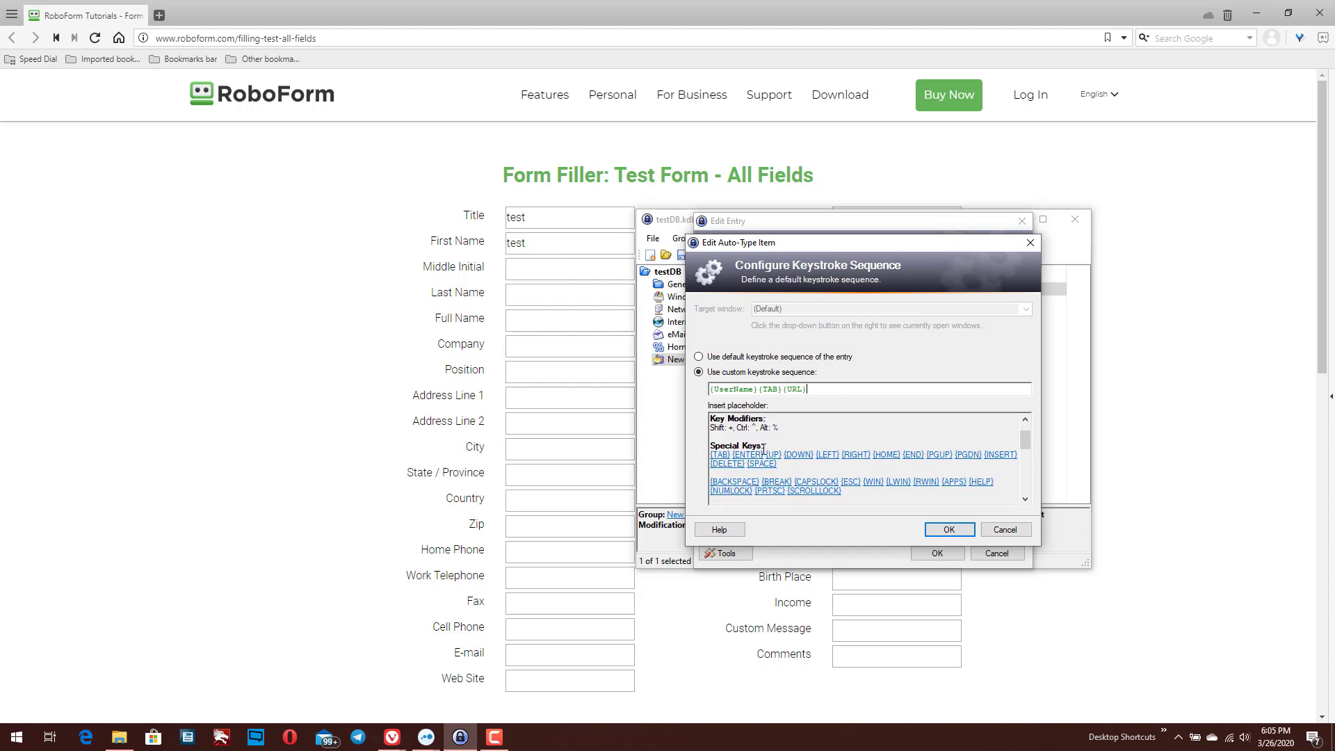
pyautogui.scroll(1, 764, 497)
pyautogui.scroll(1, 764, 496)
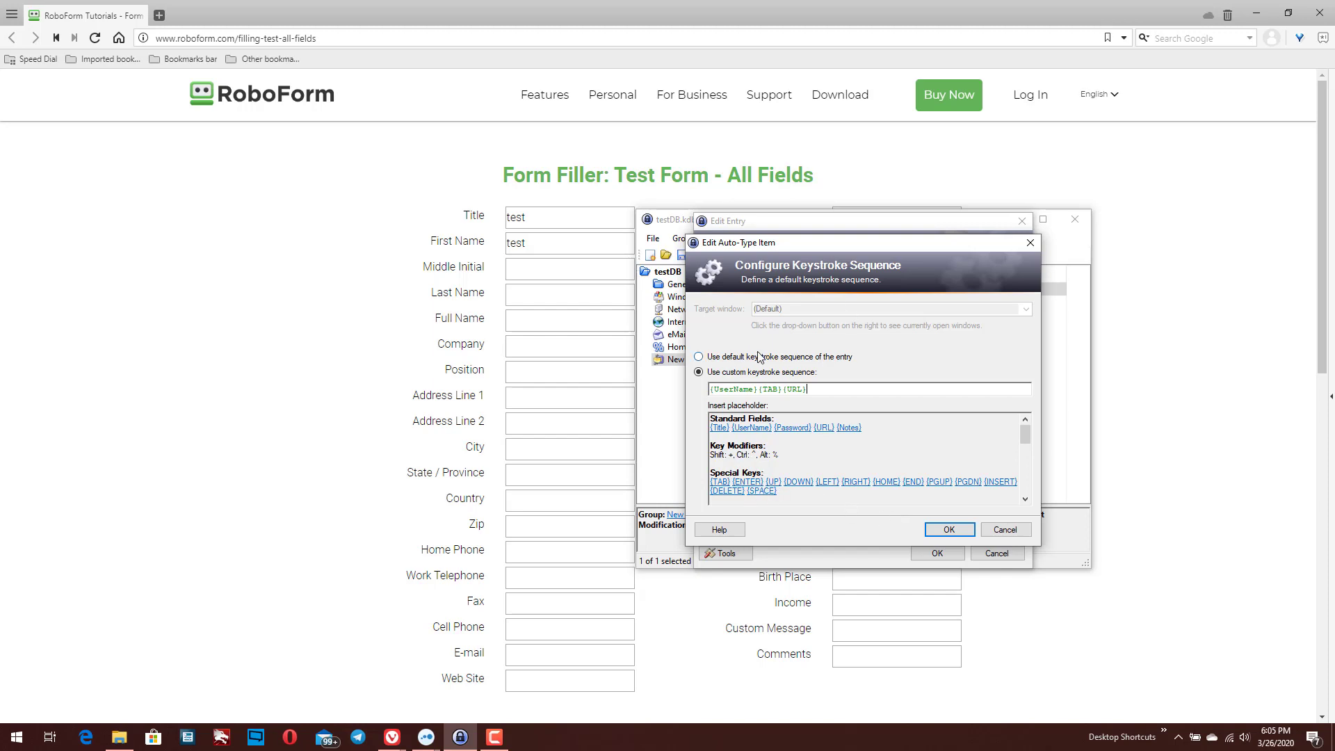
pyautogui.moveTo(832, 391); pyautogui.dragTo(673, 378)
pyautogui.press('BackSpace')
# Tab from the form's Title field through both field columns to the Date Of Birth month
pyautogui.click(547, 213)
pyautogui.press('Tab')
pyautogui.press('Tab')
pyautogui.press('Tab')
pyautogui.press('Tab')
pyautogui.press('Tab')
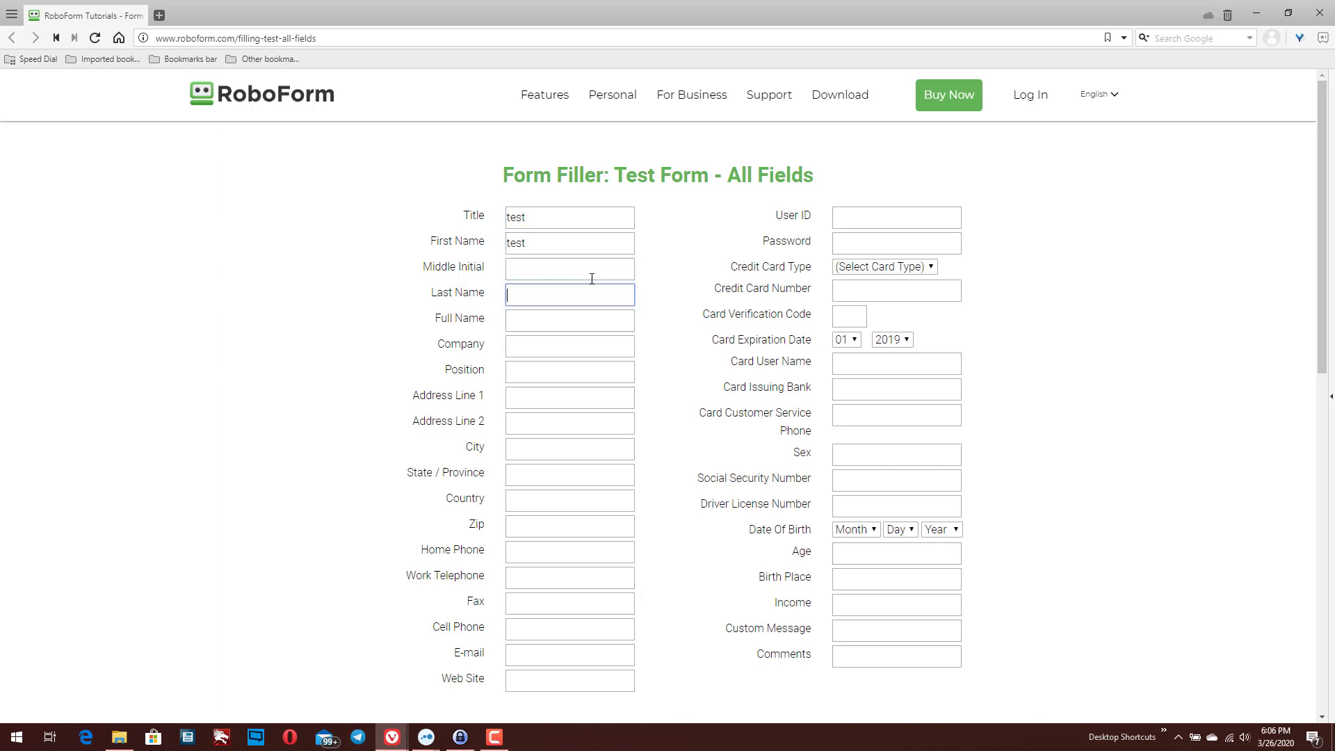
pyautogui.press('Tab')
pyautogui.press('Tab')
pyautogui.press('Tab')
pyautogui.press('Tab')
pyautogui.press('Tab')
pyautogui.press('Tab')
pyautogui.press('Tab')
pyautogui.press('Tab')
pyautogui.press('Tab')
pyautogui.press('Tab')
pyautogui.press('Tab')
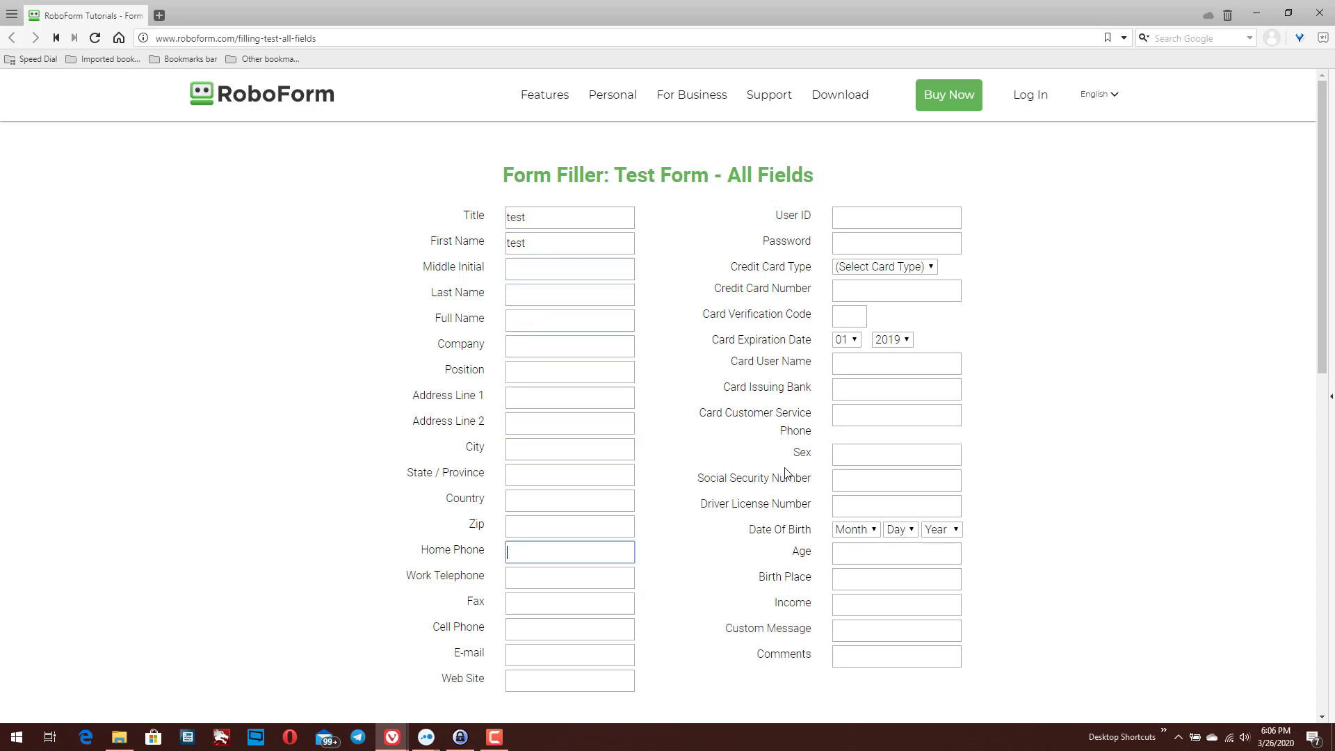
pyautogui.press('Tab')
pyautogui.press('Tab')
pyautogui.press('Tab')
pyautogui.press('Tab')
pyautogui.press('Tab')
pyautogui.press('Tab')
pyautogui.press('Tab')
pyautogui.press('Tab')
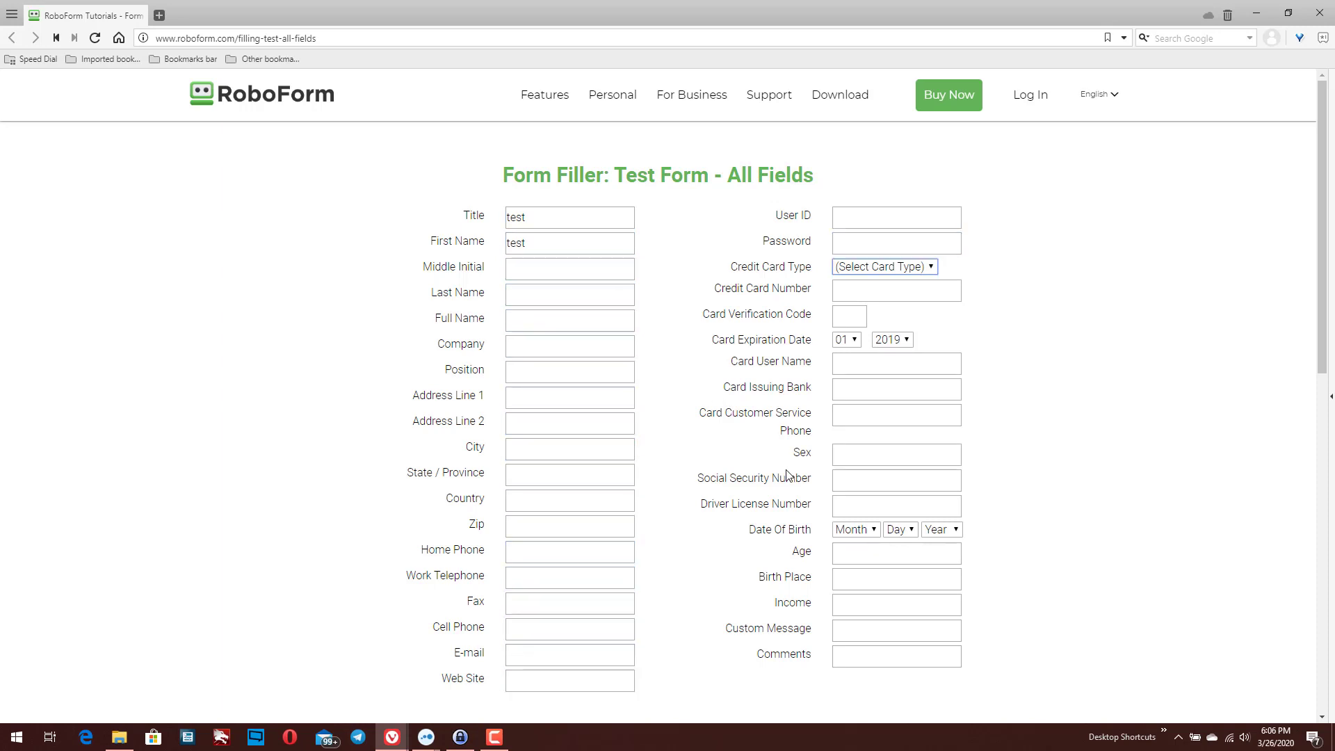
pyautogui.press('Tab')
pyautogui.press('Tab')
pyautogui.press('Tab')
pyautogui.press('Tab')
pyautogui.press('Tab')
pyautogui.press('Tab')
pyautogui.press('Tab')
pyautogui.press('Tab')
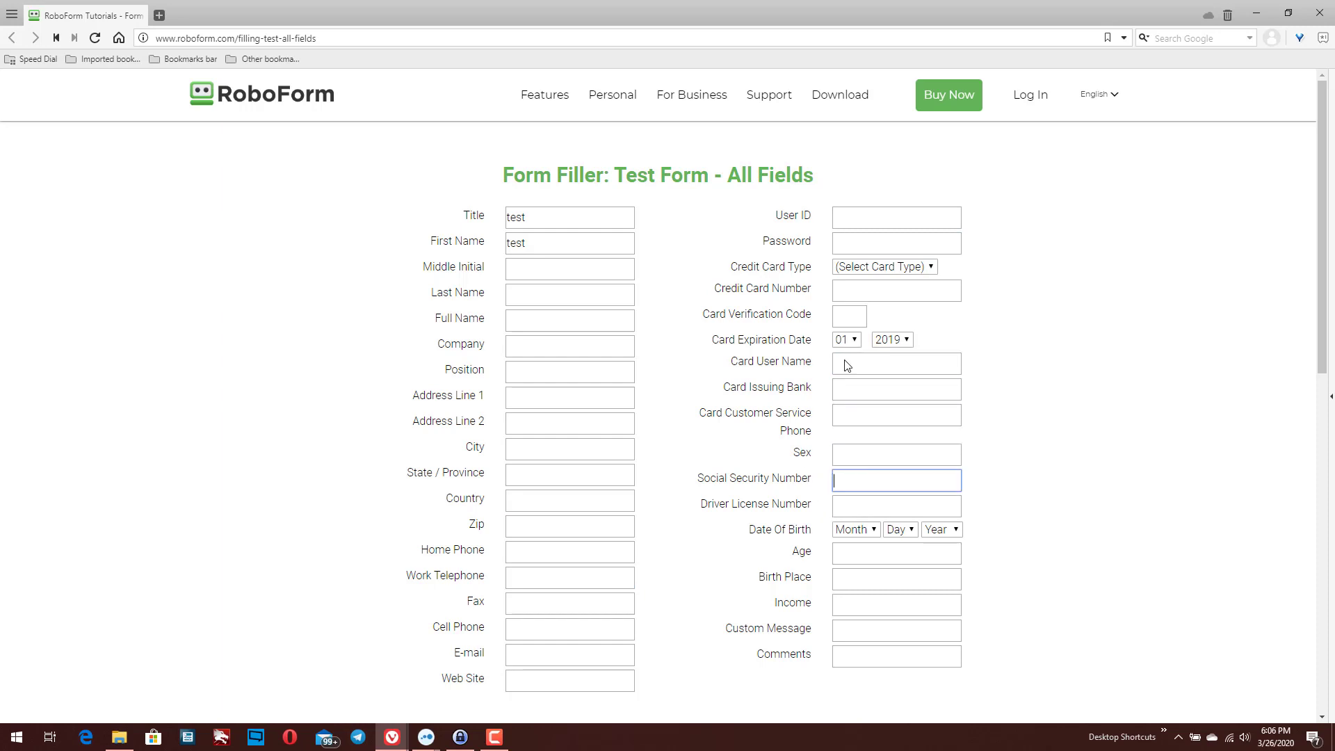
pyautogui.click(460, 737)
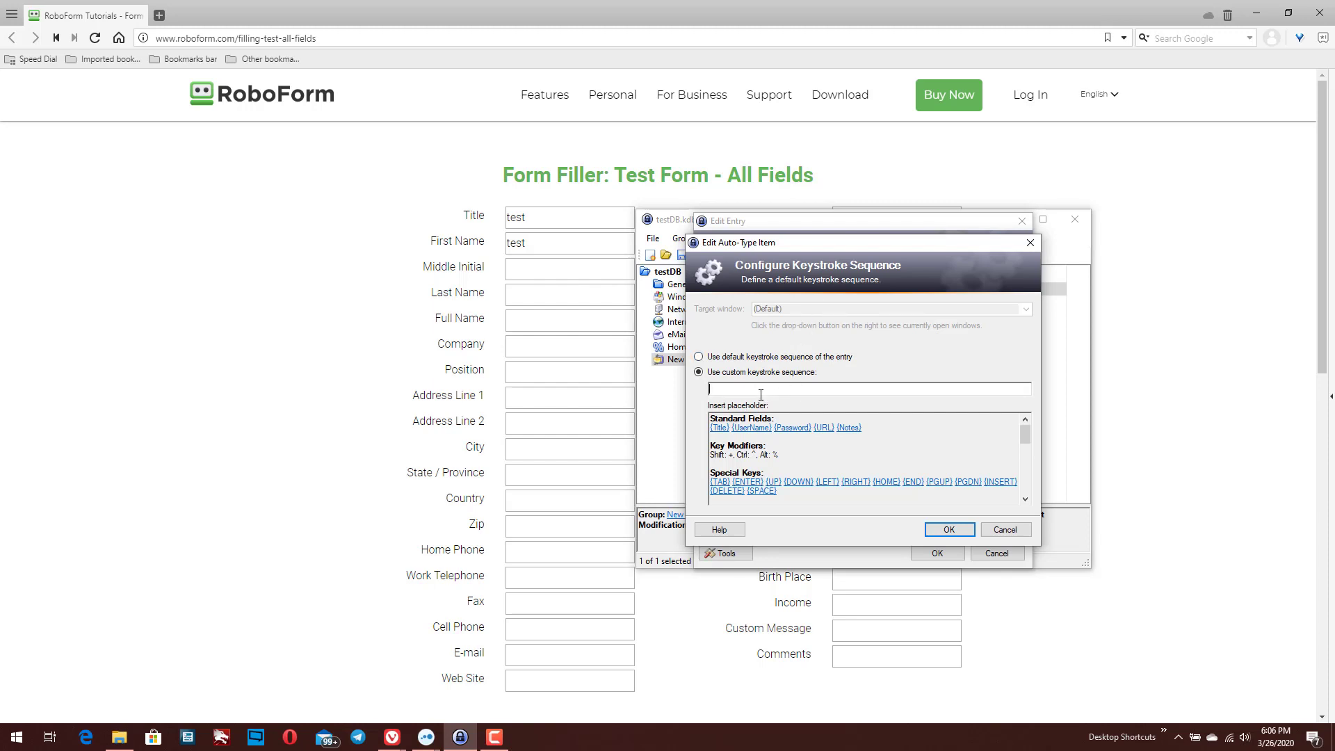
pyautogui.write('Test Title')
pyautogui.click(718, 482)
pyautogui.click(720, 483)
pyautogui.click(720, 483)
pyautogui.write('son')
pyautogui.click(720, 483)
# Add Company1 and Position1 with {TAB}s, recheck the form's field order, then append Haxortech
pyautogui.write('Company1')
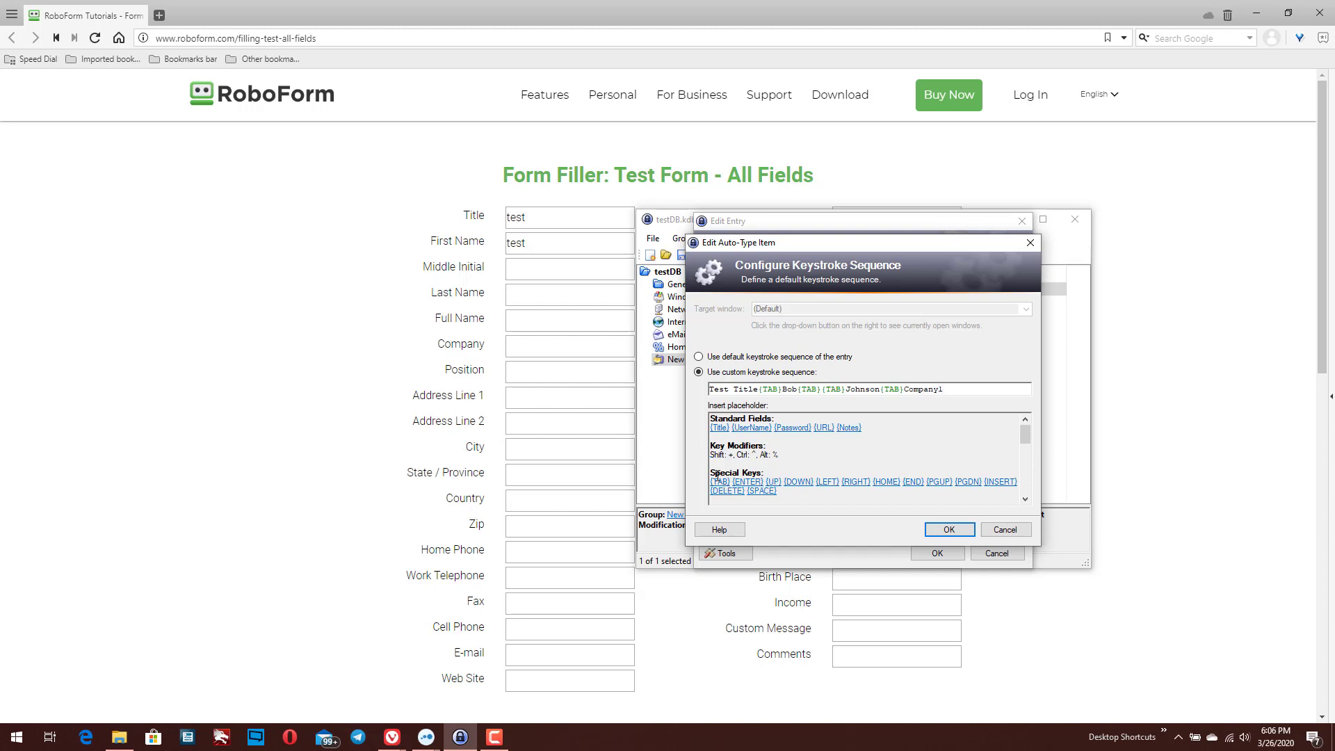
pyautogui.click(720, 482)
pyautogui.write('Position1')
pyautogui.click(720, 483)
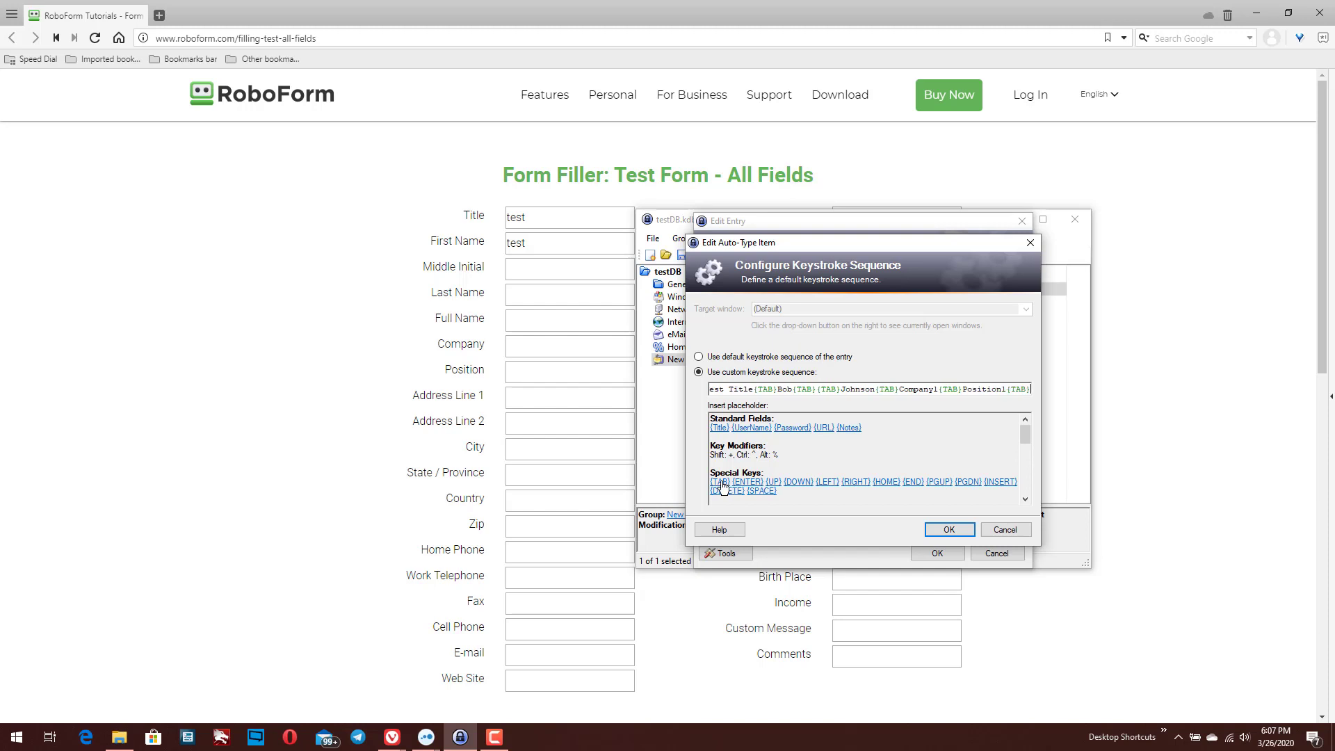
pyautogui.hotkey('shift', 'Left')
pyautogui.hotkey('shift', 'Left')
pyautogui.hotkey('shift', 'Left')
pyautogui.press('Right')
pyautogui.click(1252, 398)
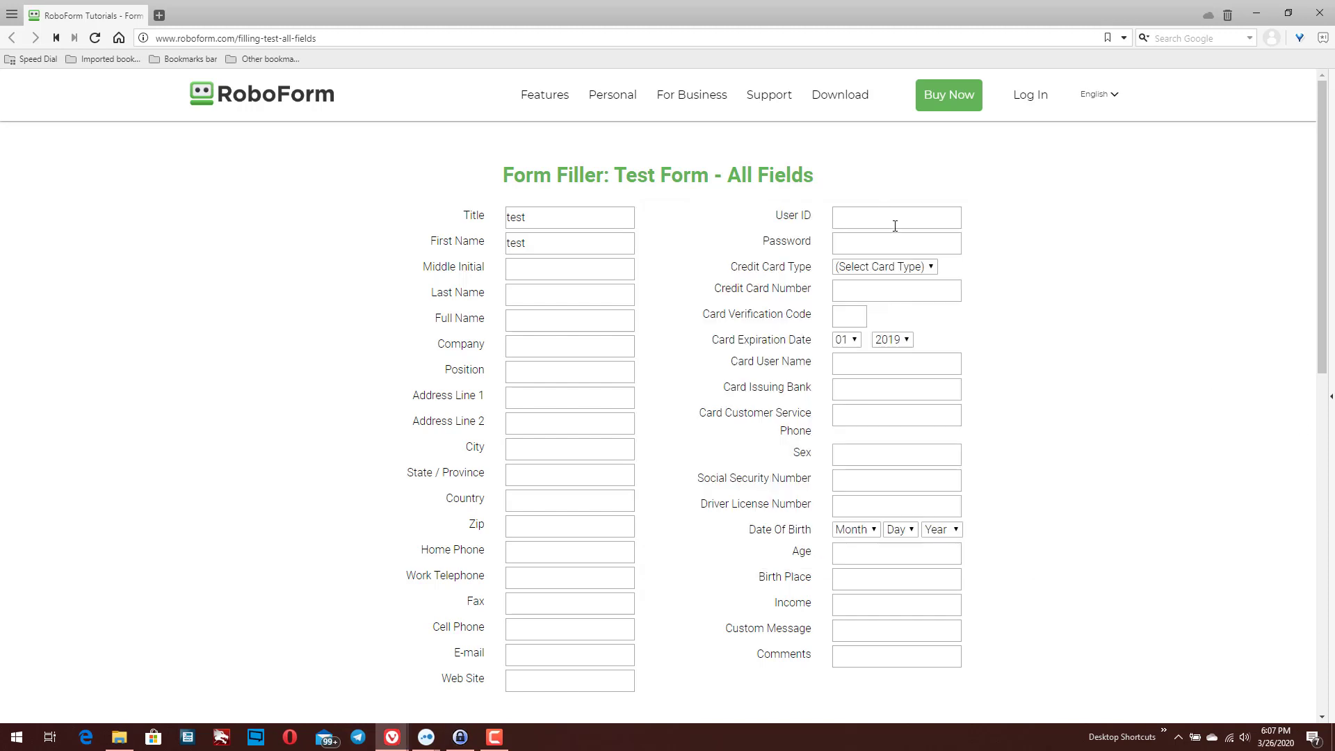
pyautogui.click(460, 739)
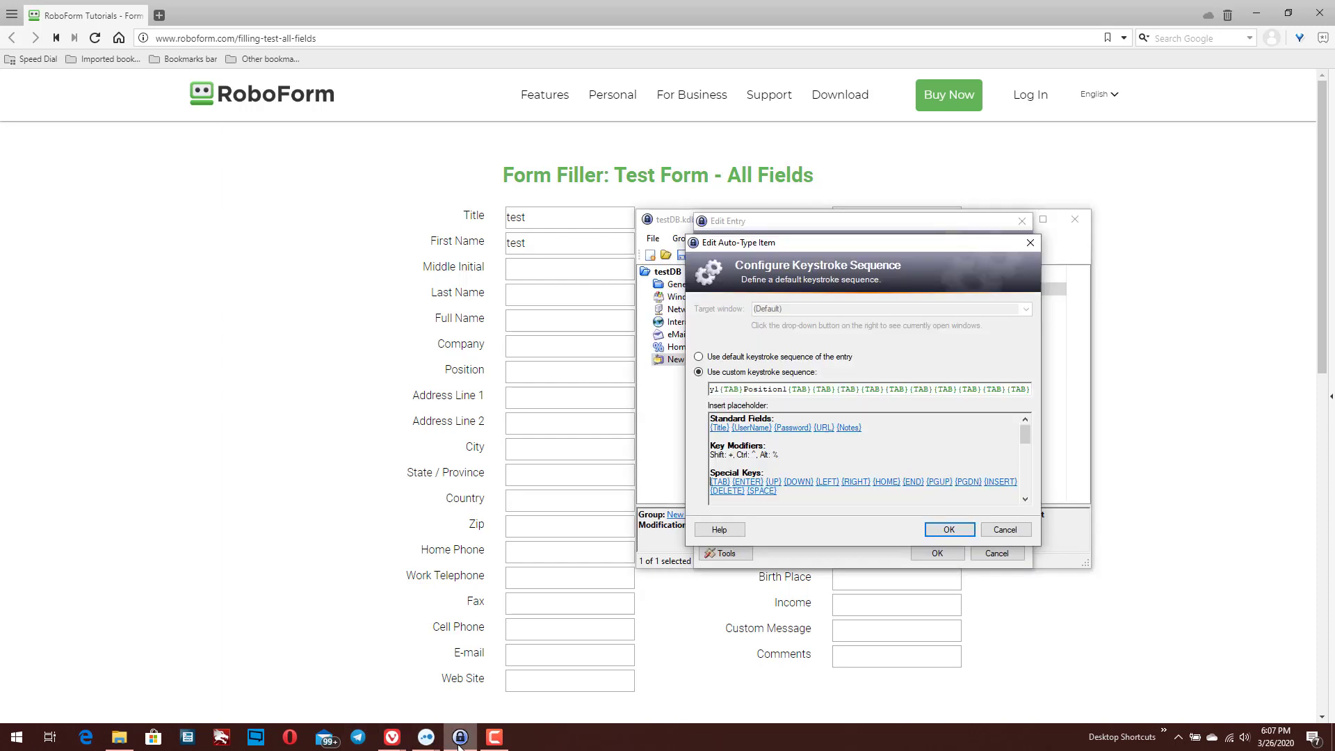
pyautogui.write('Haxortech')
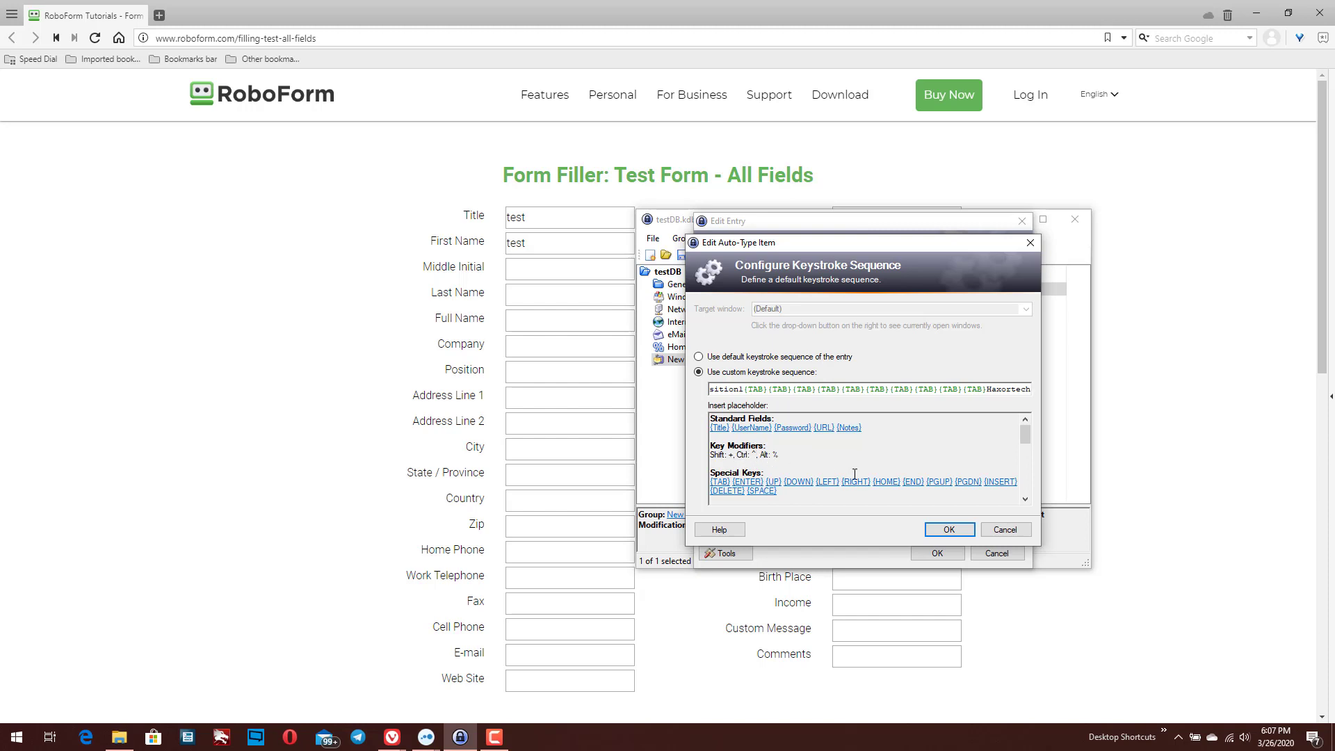
# Confirm the custom sequence in Edit Auto-Type Item and save the test entry
pyautogui.click(1025, 499)
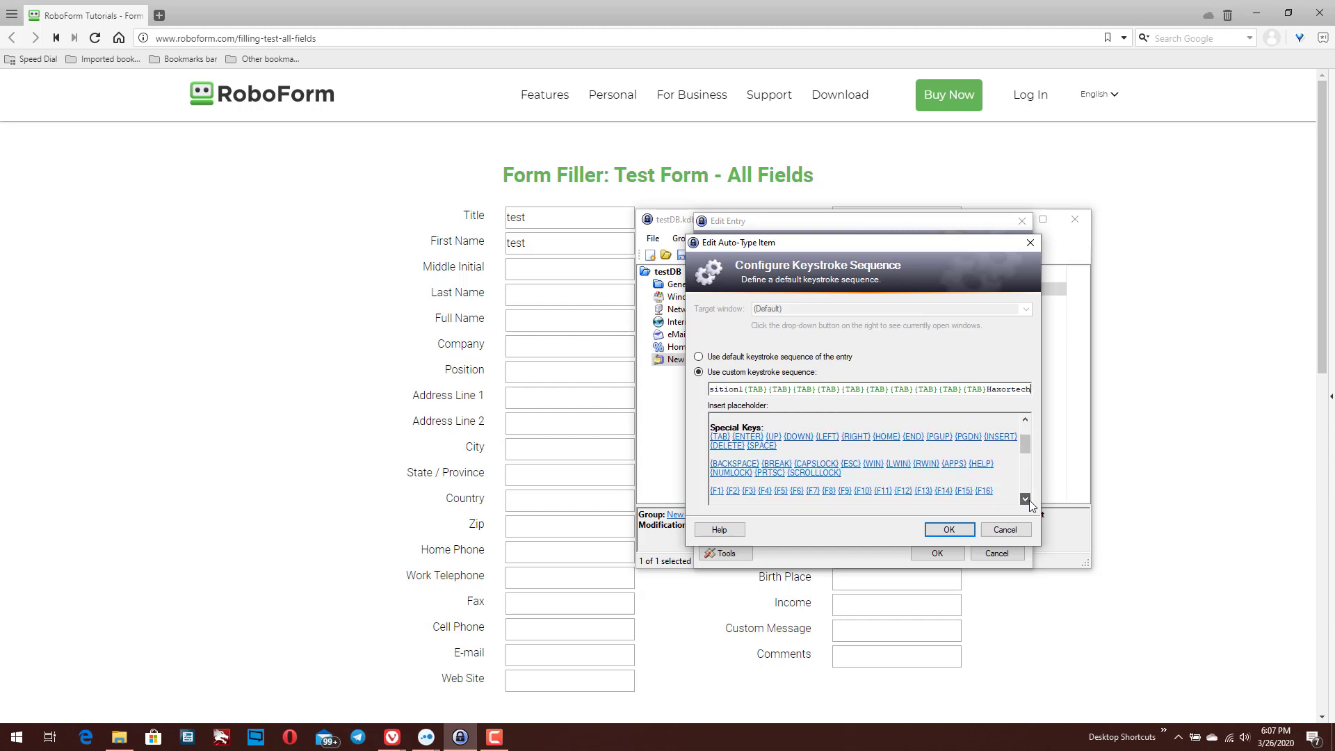
pyautogui.click(1025, 499)
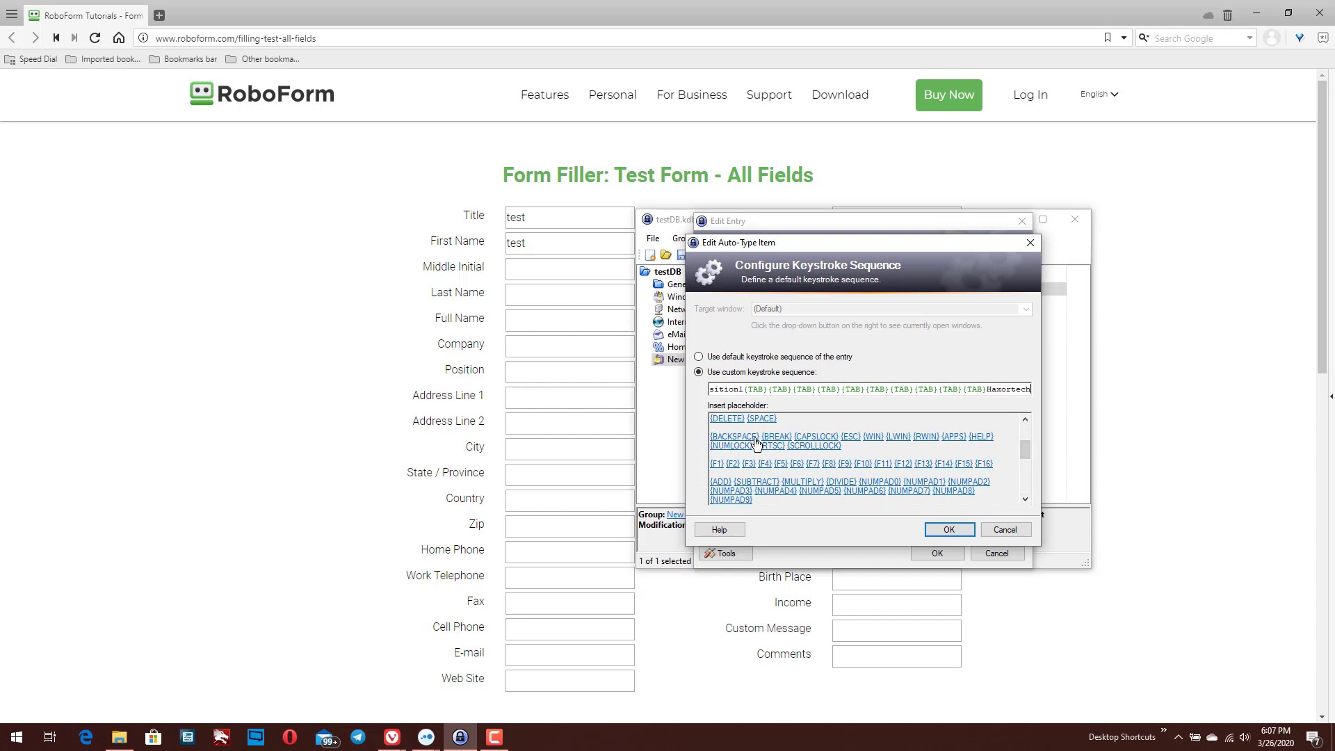
pyautogui.click(1028, 501)
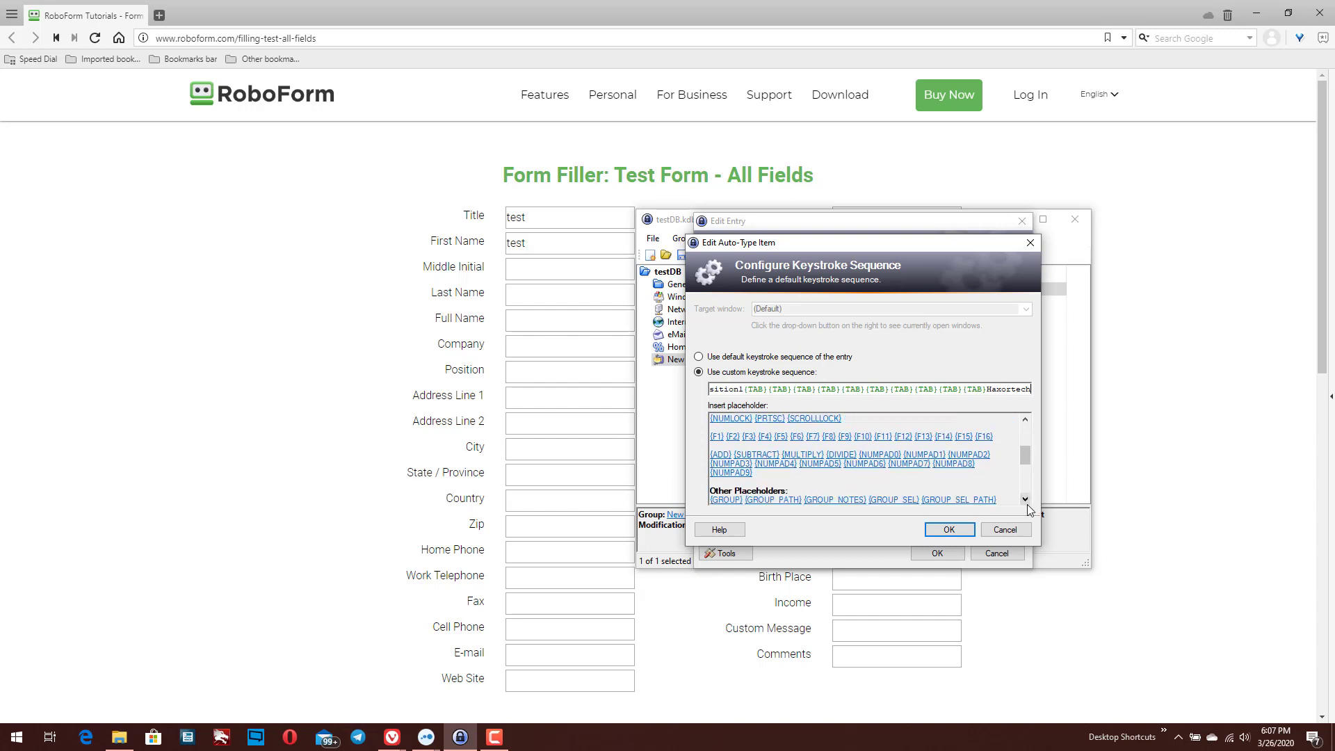
pyautogui.click(1028, 502)
pyautogui.moveTo(1027, 503); pyautogui.dragTo(1028, 503)
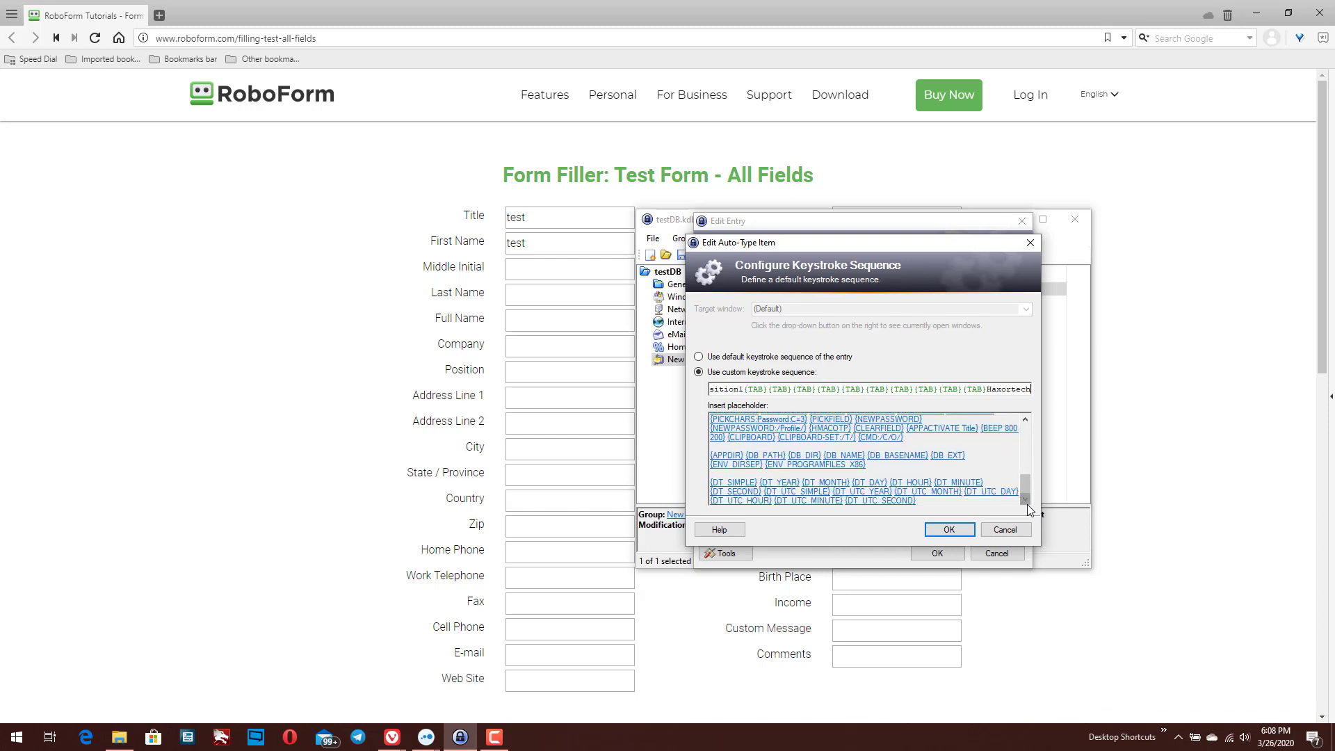
pyautogui.click(948, 529)
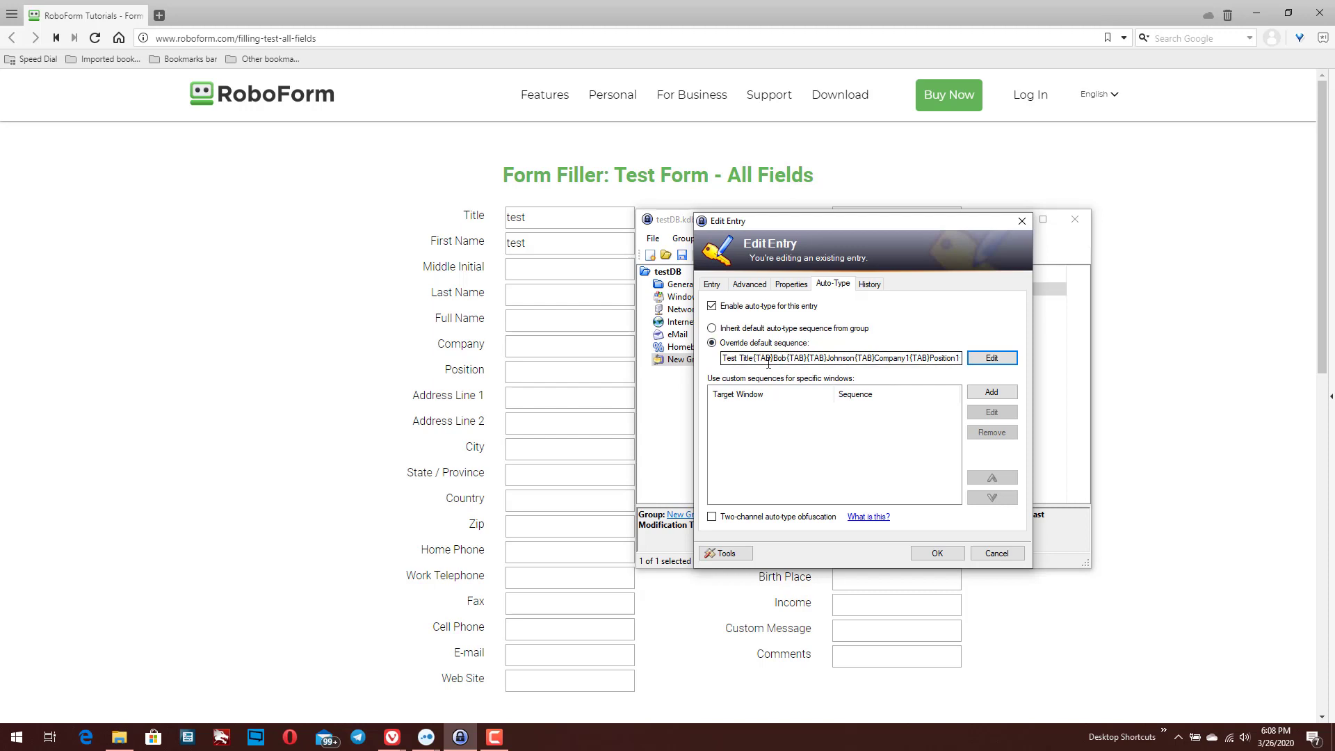
pyautogui.click(954, 557)
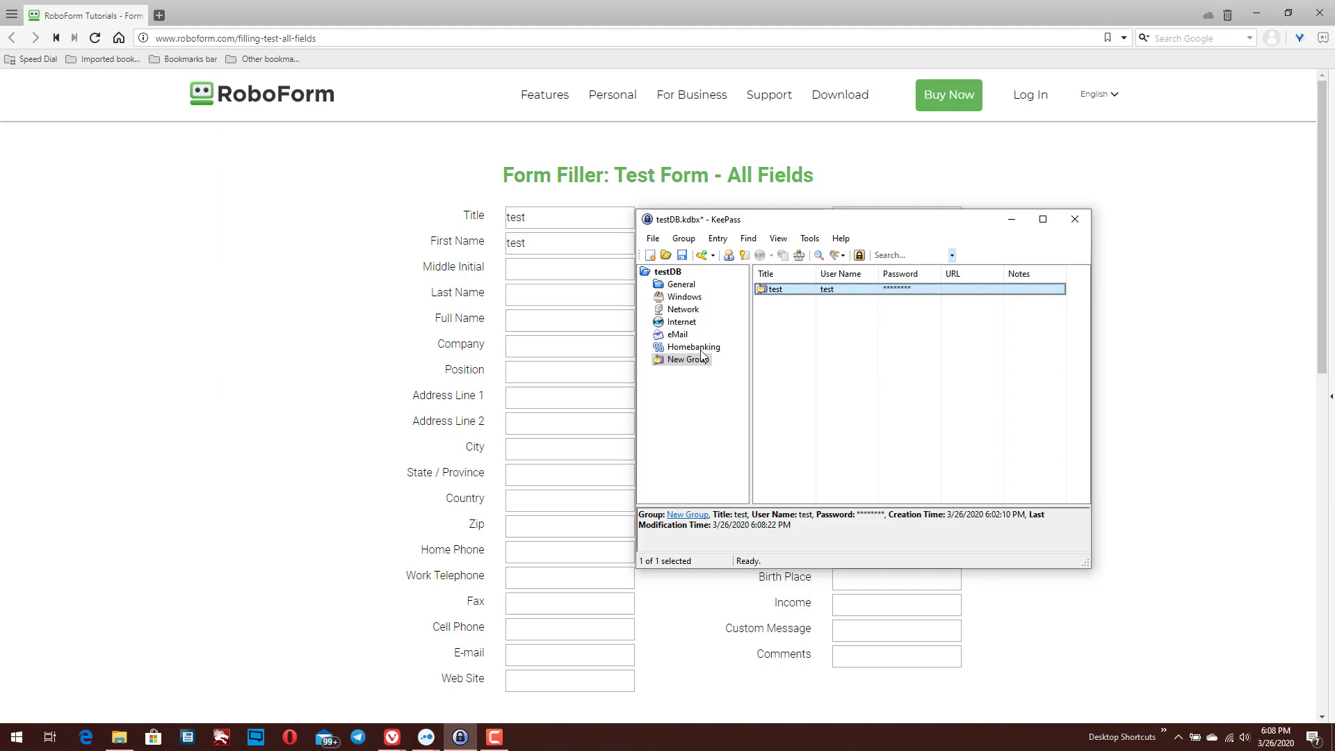
# Clear the form's Title and First Name values and leave the cursor in Title
pyautogui.click(547, 215)
pyautogui.press('BackSpace')
pyautogui.doubleClick(540, 251)
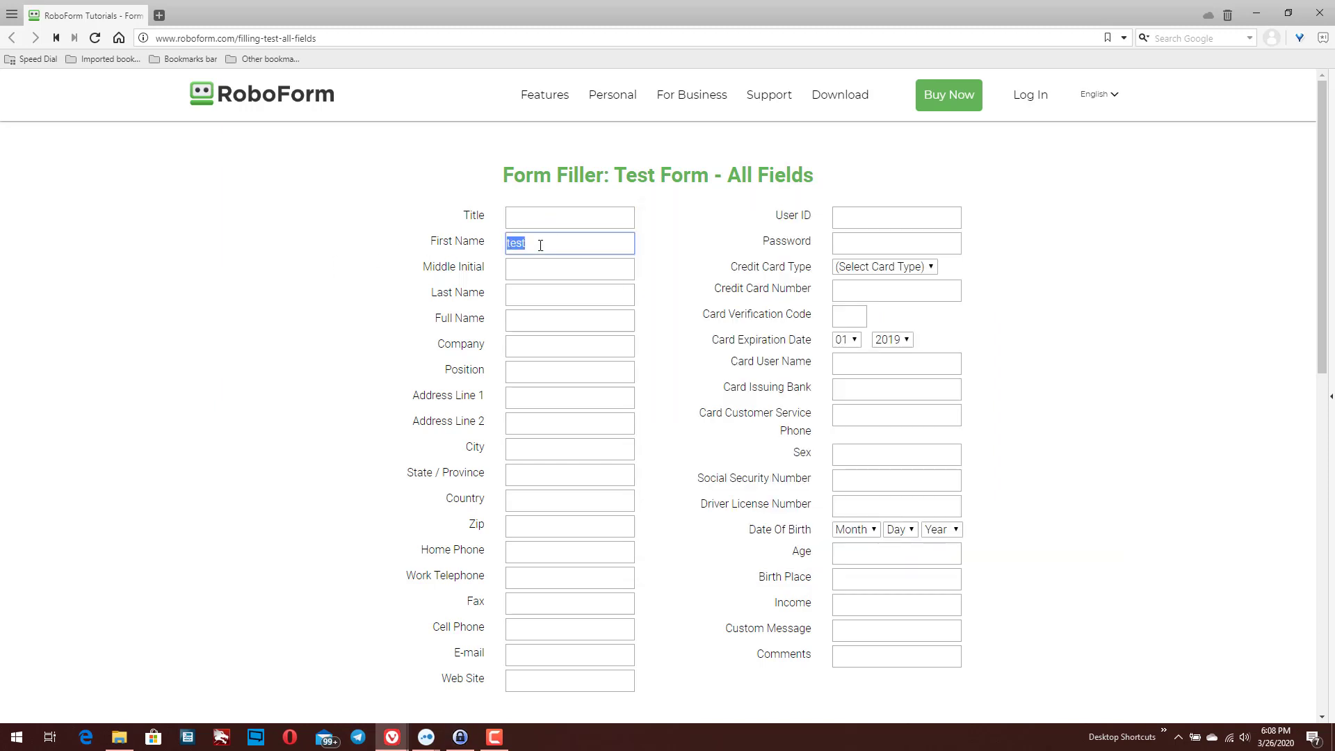
pyautogui.press('BackSpace')
pyautogui.click(529, 221)
pyautogui.click(461, 737)
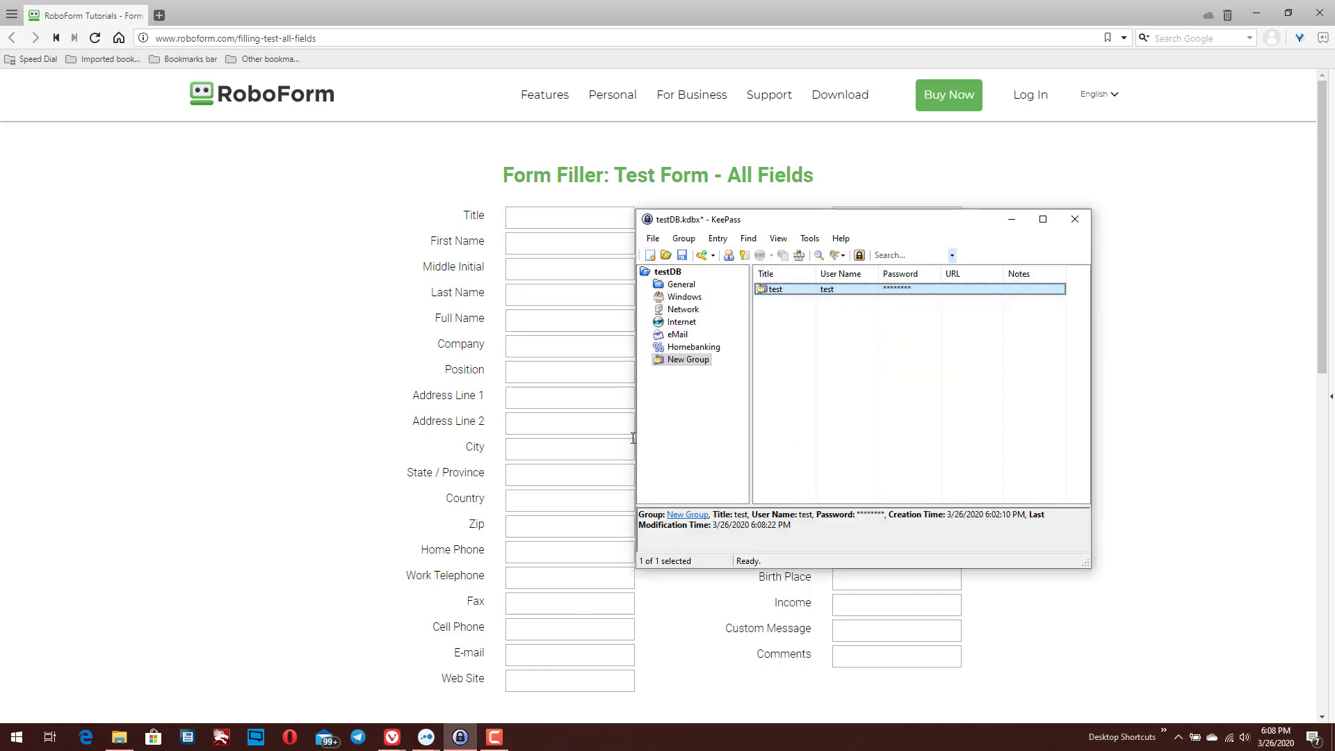
pyautogui.rightClick(819, 289)
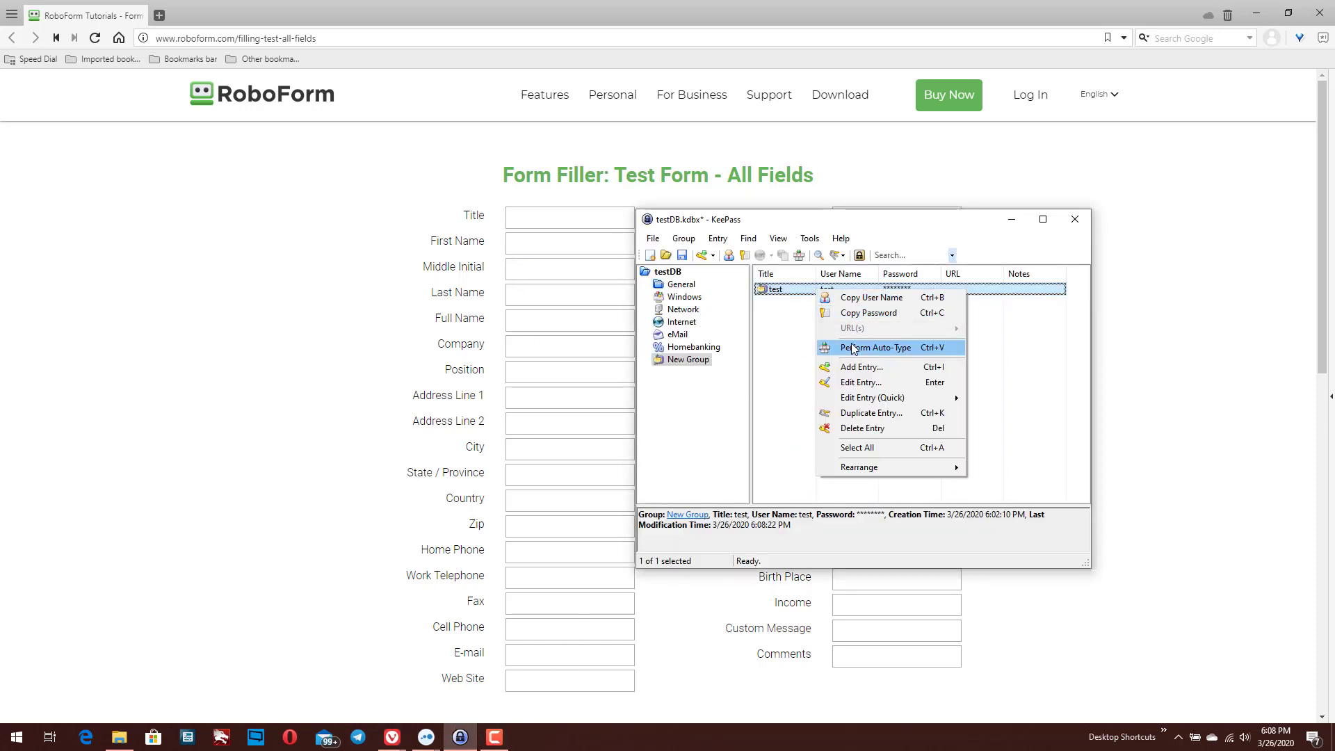
pyautogui.click(854, 348)
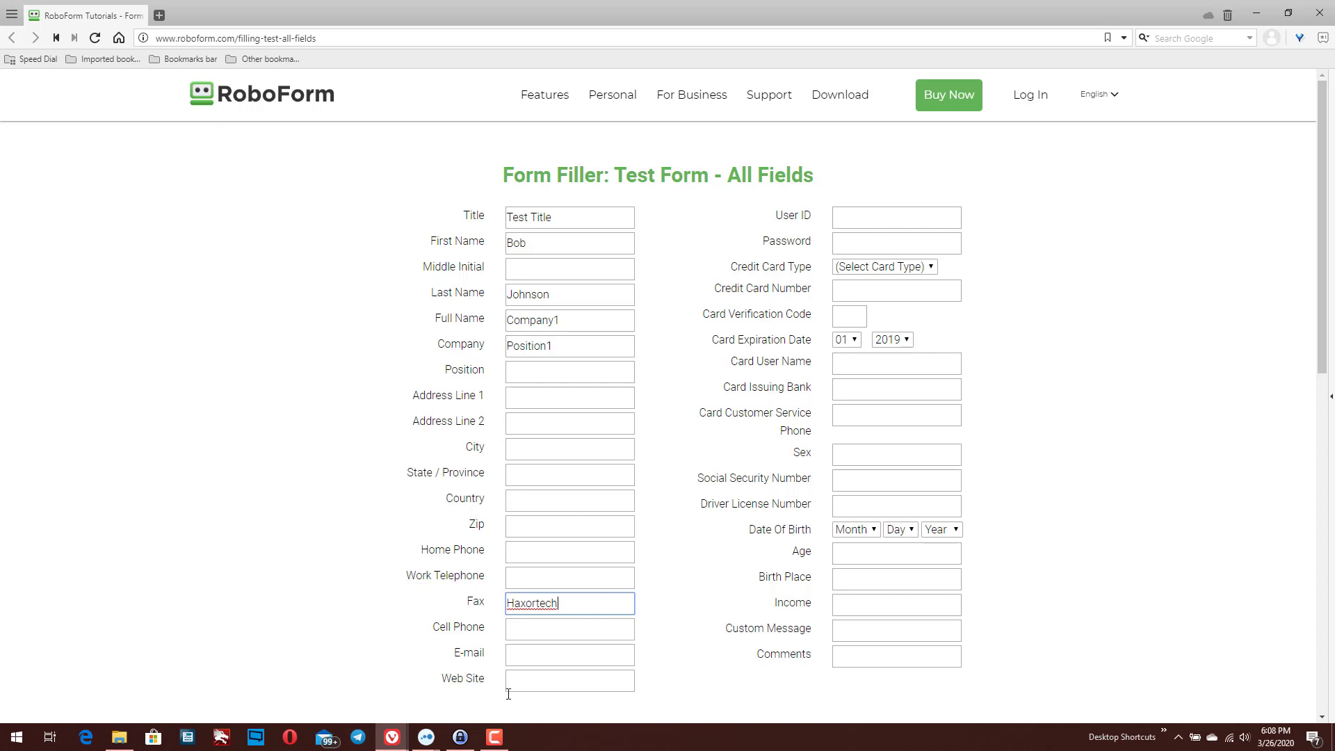
pyautogui.click(461, 736)
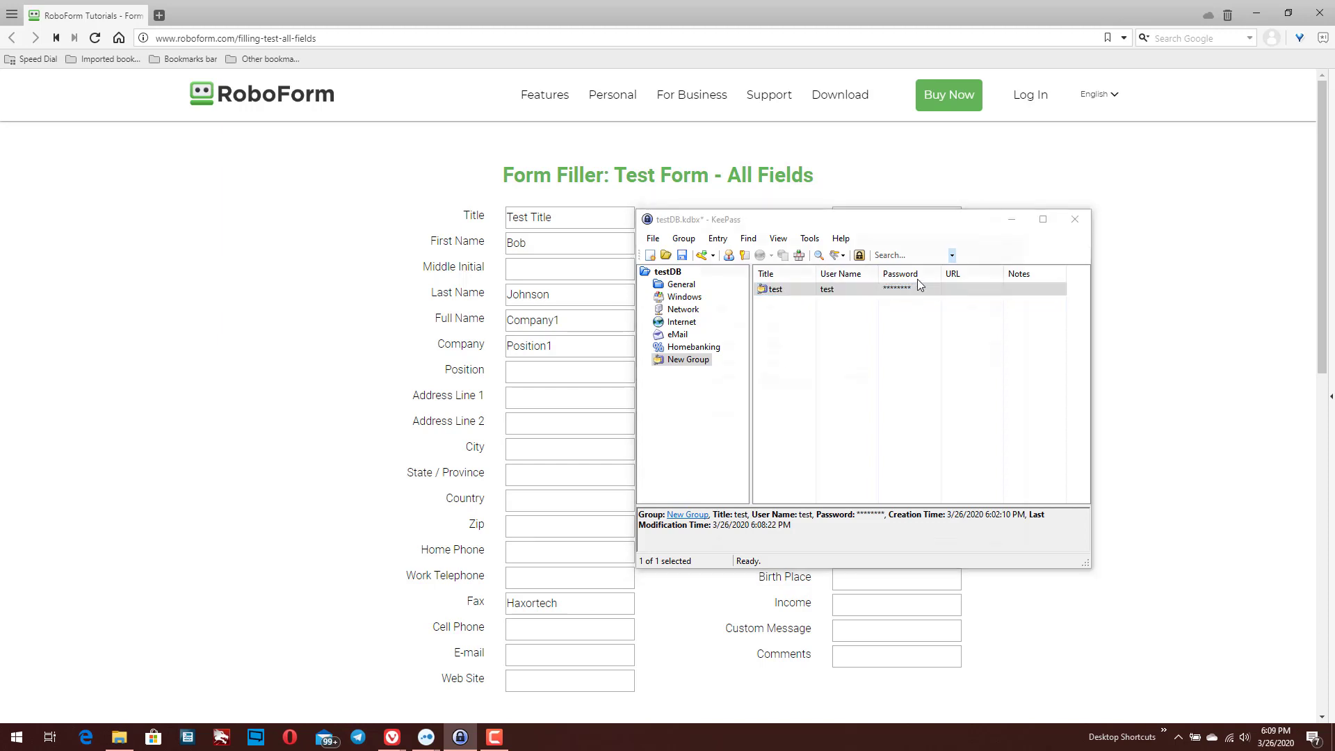
# Paste one more {TAB} ahead of Haxortech in the test entry's auto-type override sequence and save the entry
pyautogui.doubleClick(800, 290)
pyautogui.click(833, 284)
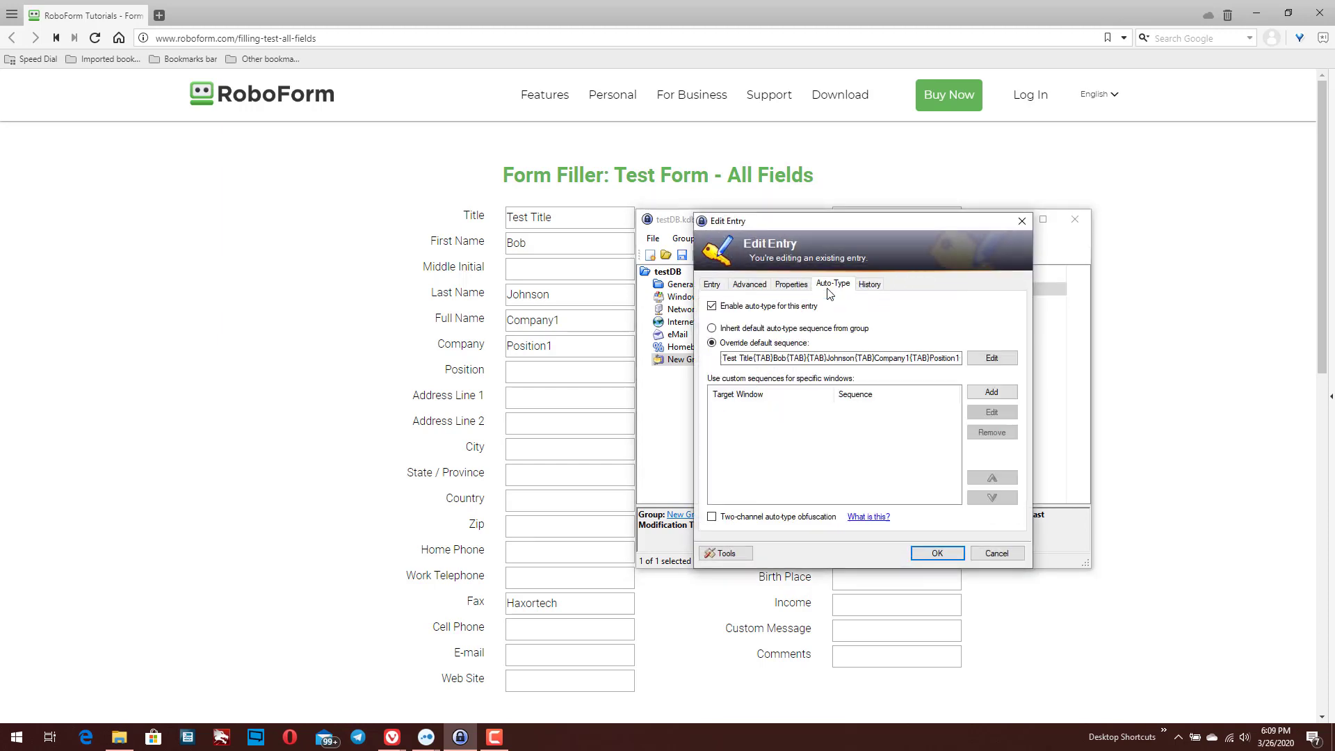
pyautogui.click(897, 358)
pyautogui.press('End')
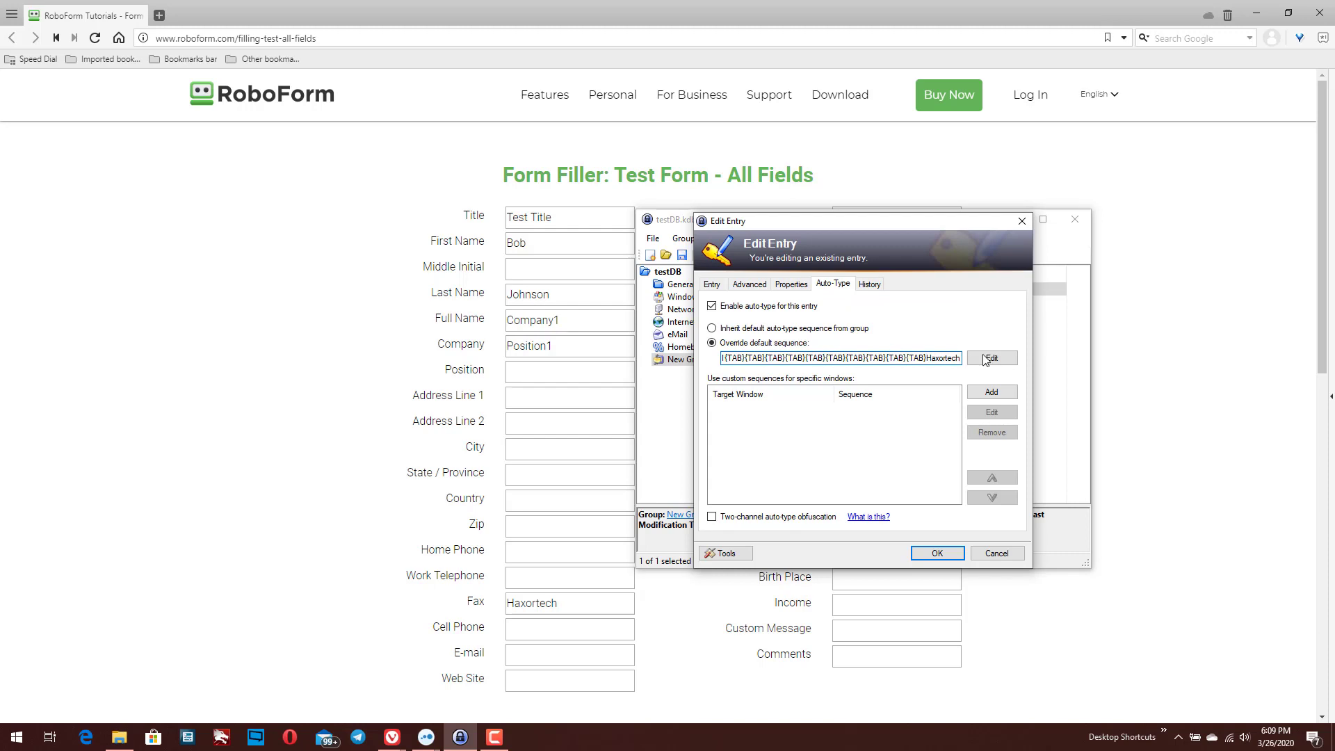
pyautogui.click(990, 358)
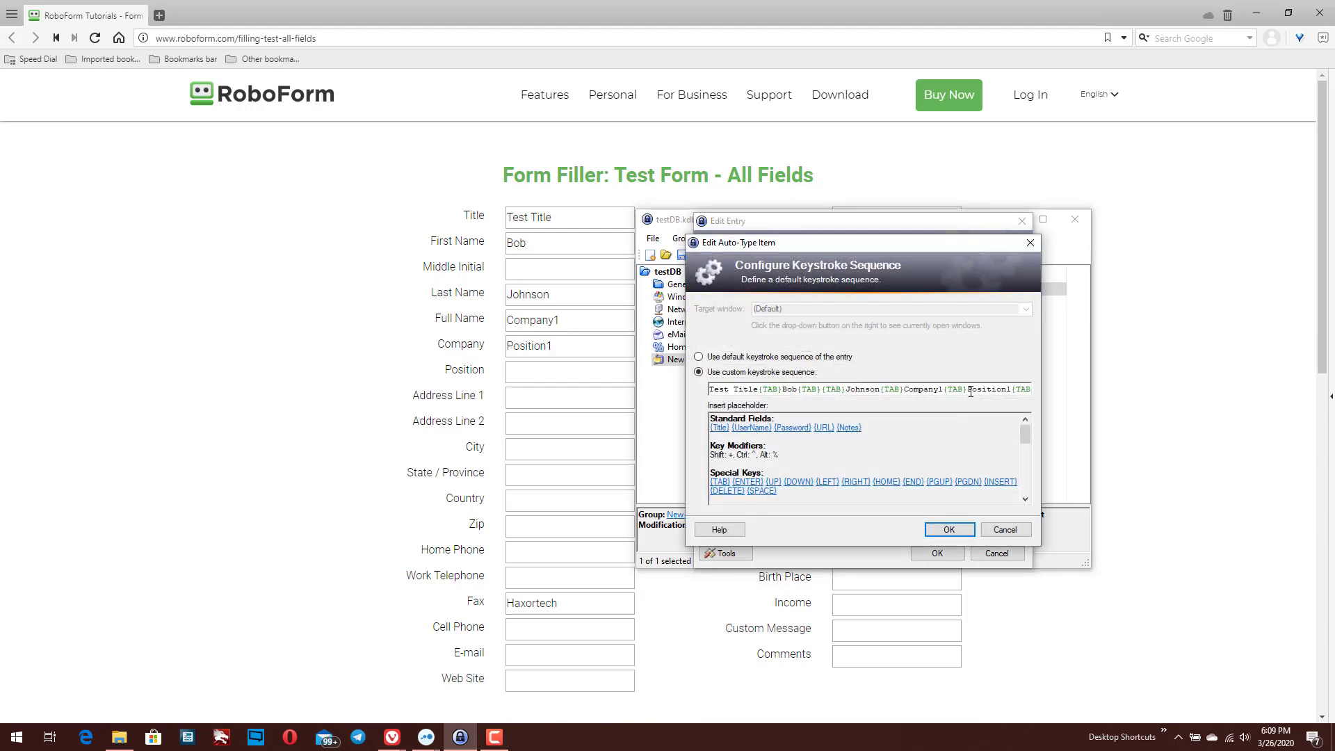
pyautogui.click(1005, 529)
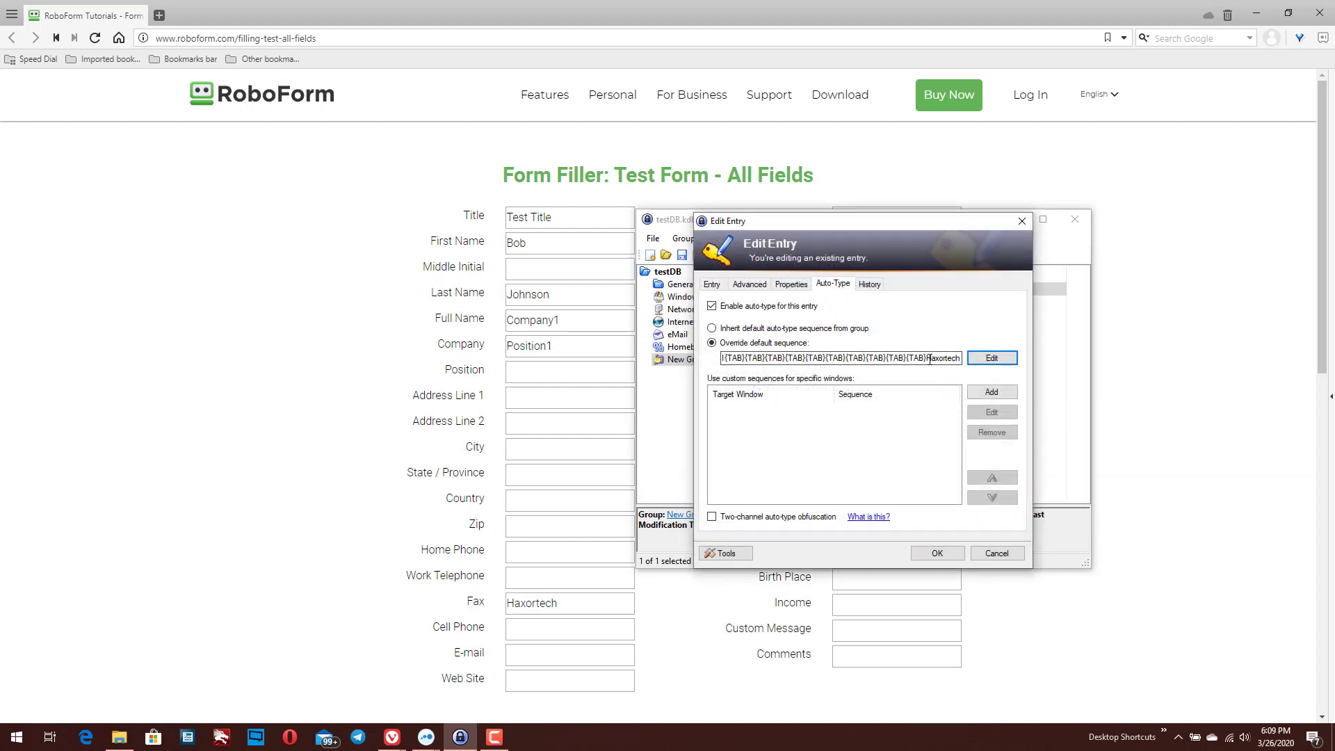
pyautogui.hotkey('shift', 'Left')
pyautogui.hotkey('shift', 'Left')
pyautogui.hotkey('shift', 'Left')
pyautogui.hotkey('shift', 'Left')
pyautogui.hotkey('shift', 'Left')
pyautogui.hotkey('ctrl', 'c')
pyautogui.press('Right')
pyautogui.hotkey('ctrl', 'v')
pyautogui.hotkey('ctrl', 'v')
pyautogui.hotkey('ctrl', 'v')
pyautogui.click(936, 553)
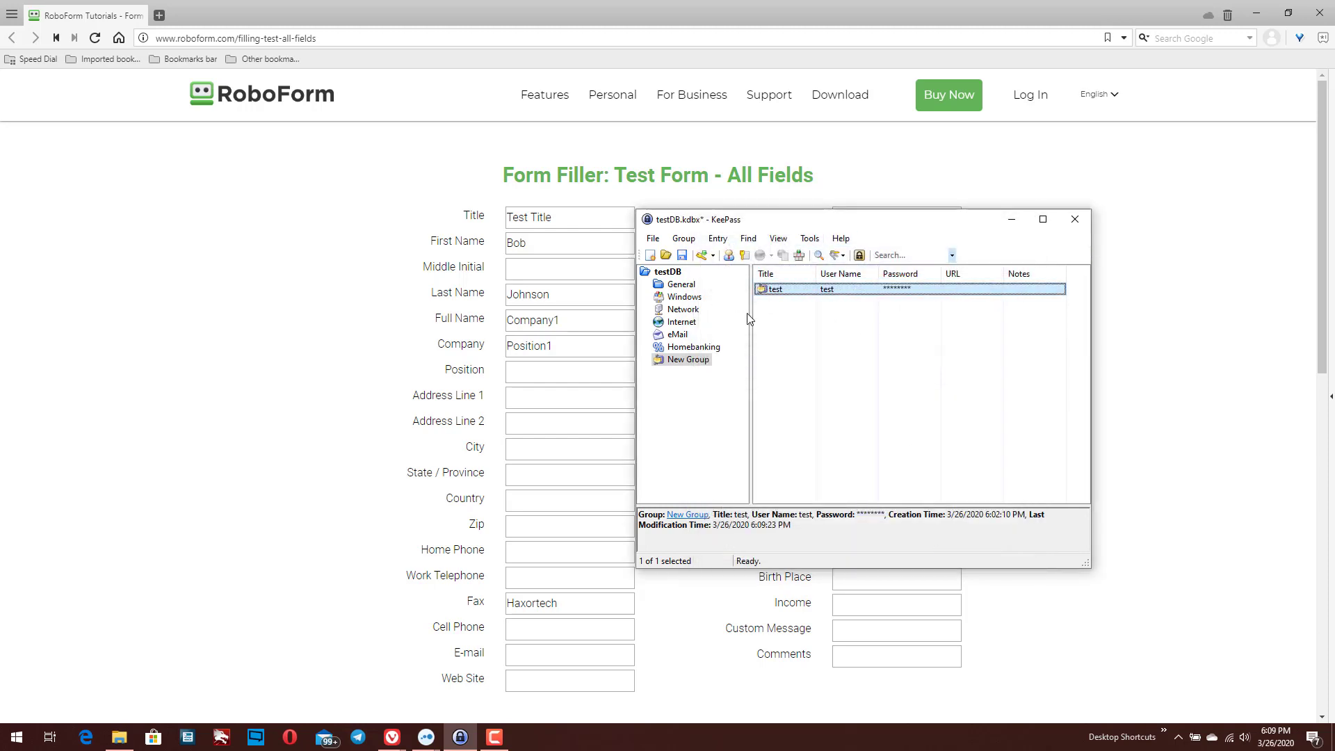
# Reload the form to clear it, then auto-type the test entry into it again from Title
pyautogui.hotkey('ctrl', 'v')
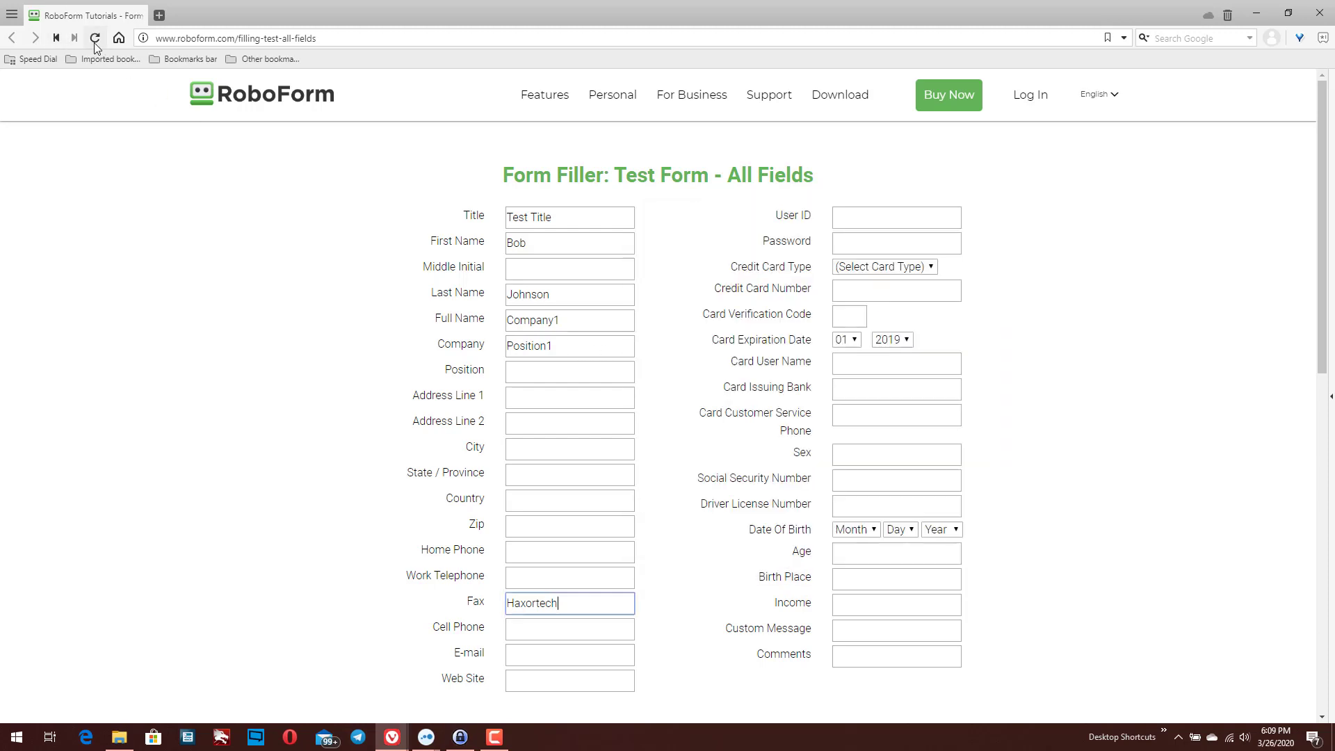
pyautogui.click(95, 41)
pyautogui.click(515, 213)
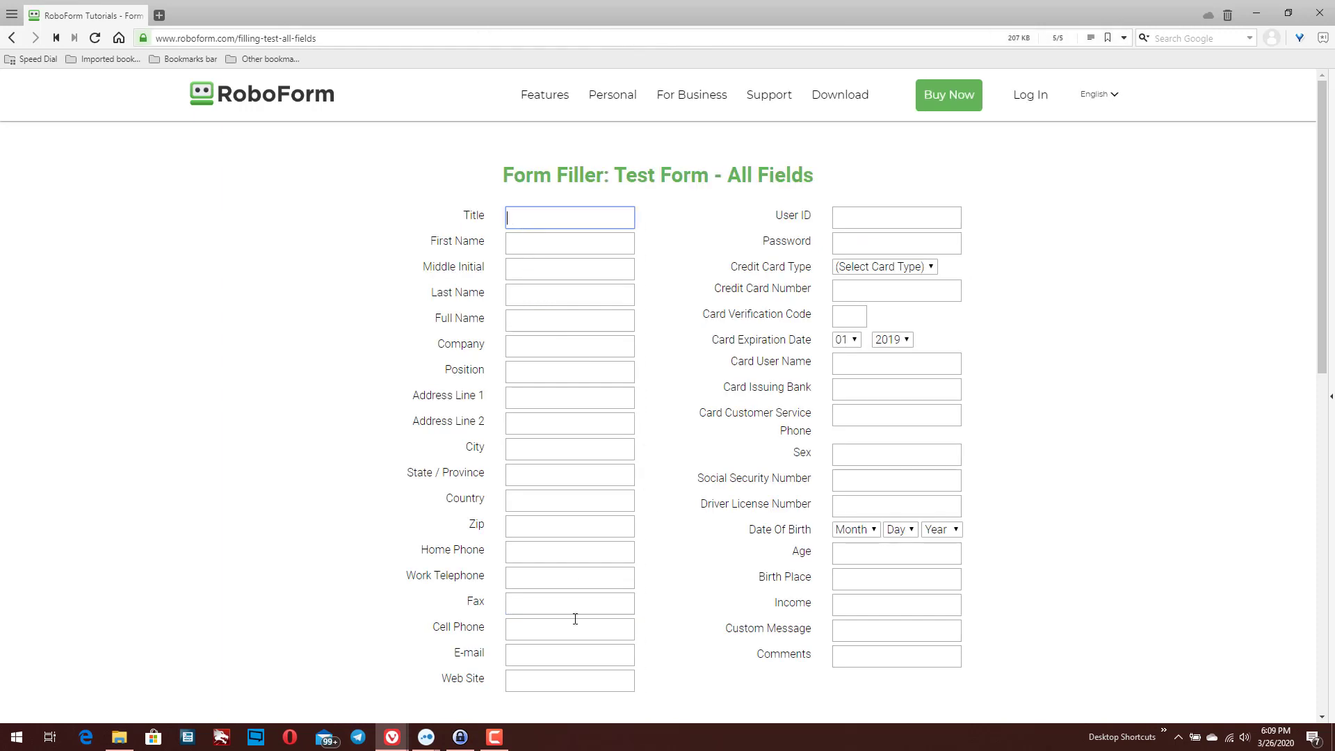
pyautogui.click(460, 737)
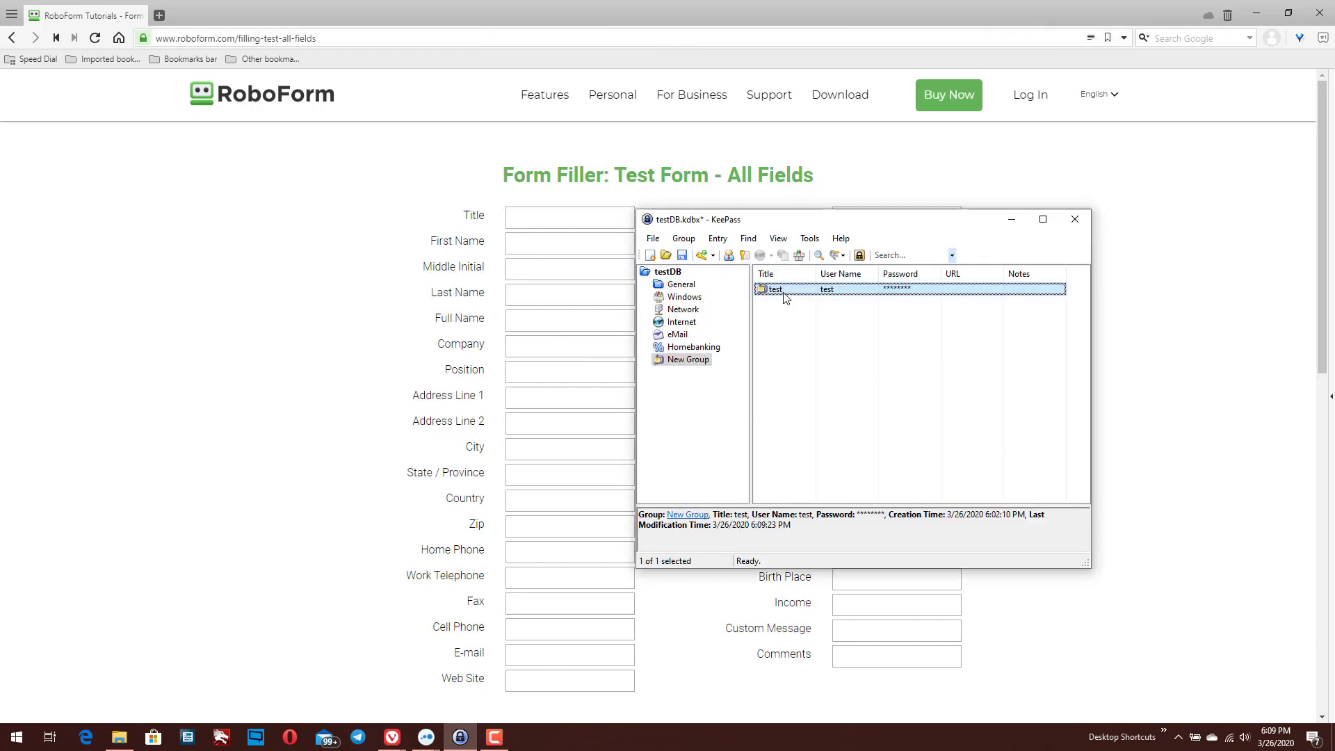
pyautogui.hotkey('ctrl', 'v')
# Reopen the test entry in KeePass at its Auto-Type settings
pyautogui.click(460, 737)
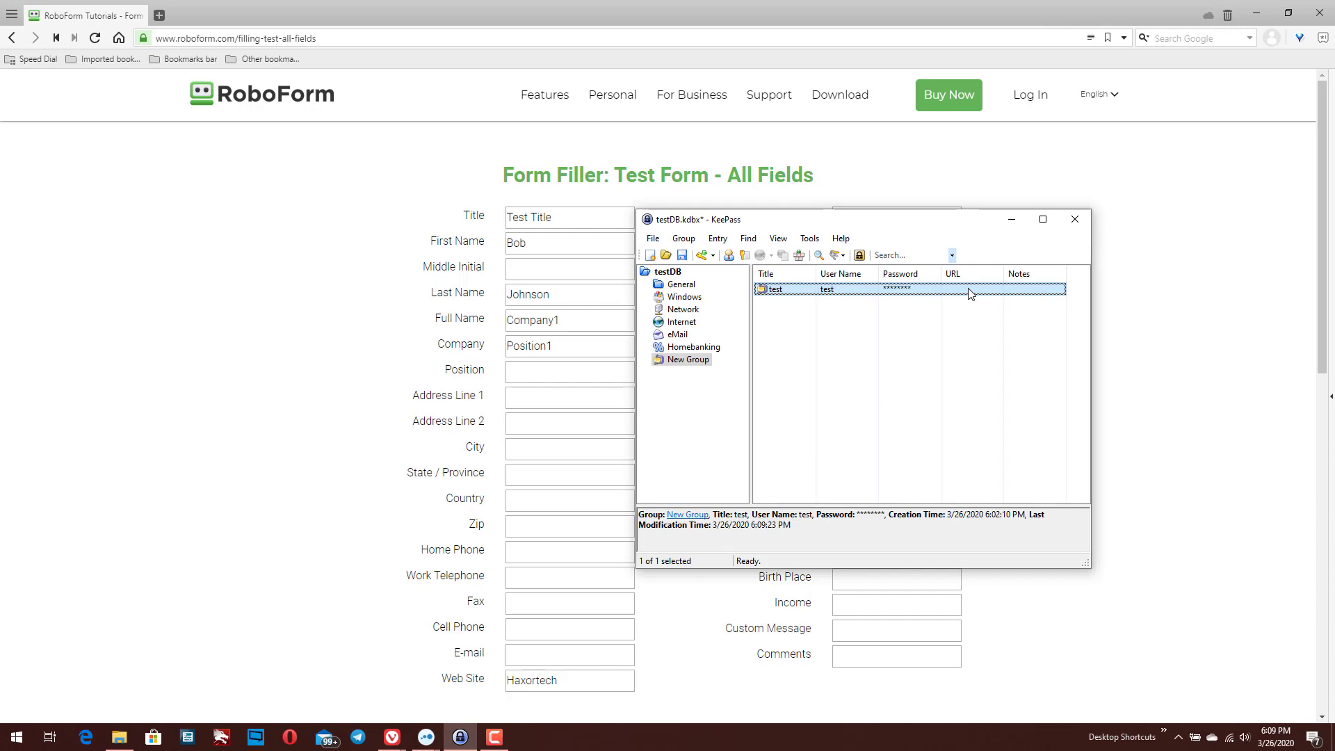
pyautogui.doubleClick(914, 291)
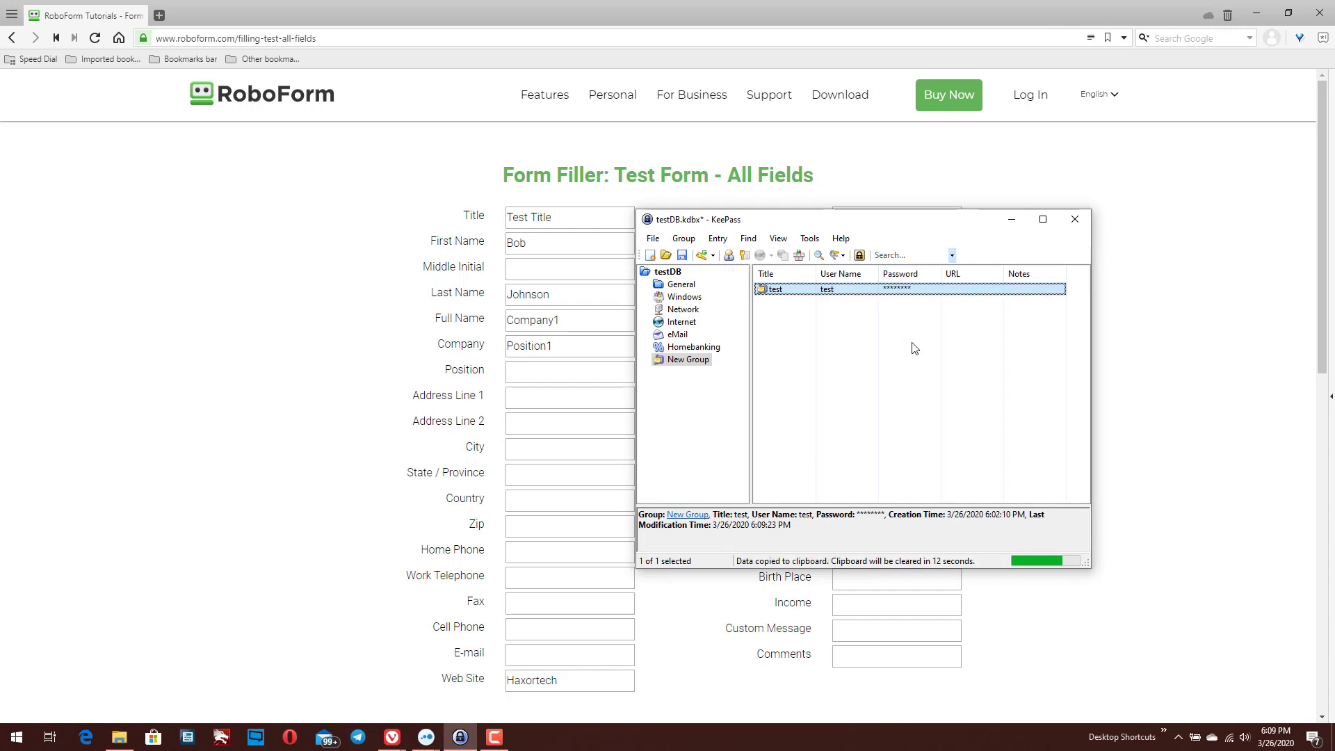
pyautogui.doubleClick(809, 301)
pyautogui.hotkey('ctrl', 'Tab')
pyautogui.hotkey('ctrl', 'Tab')
pyautogui.hotkey('ctrl', 'Tab')
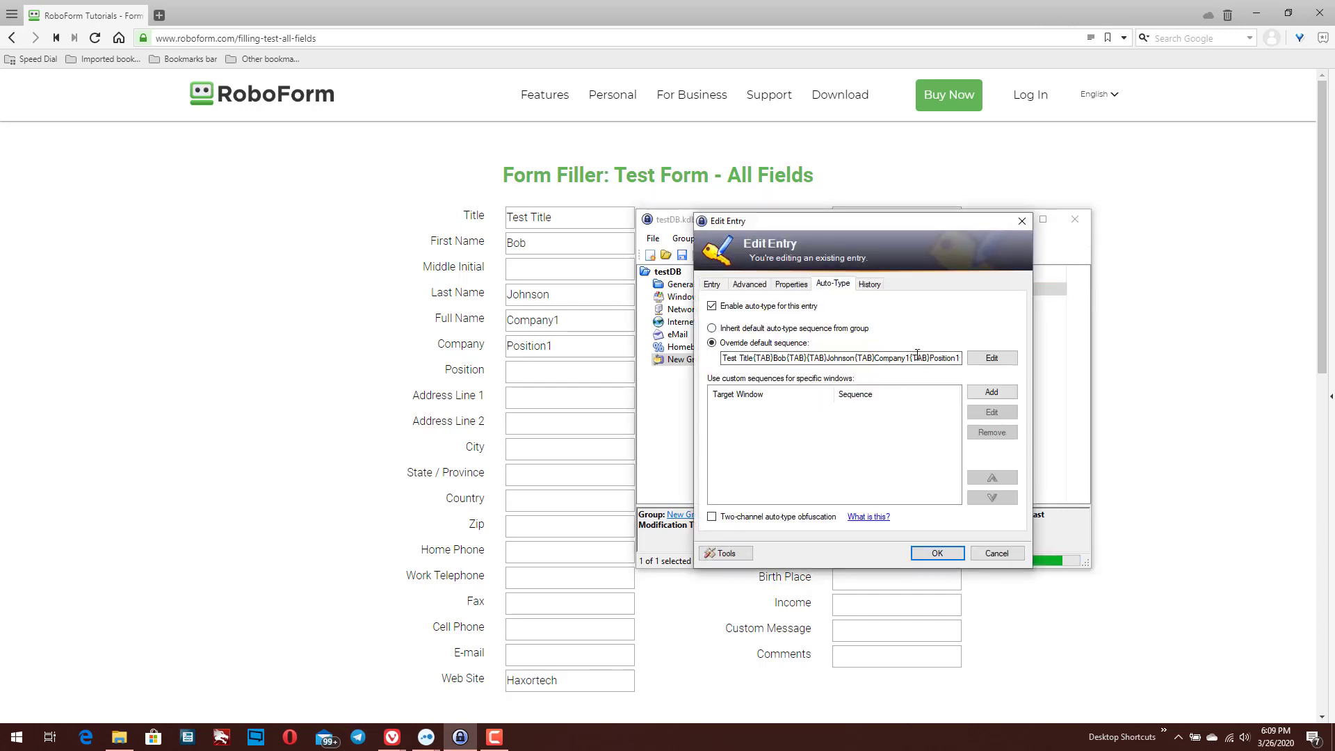
# Append extra {TAB}s before Haxortech in the override sequence, save, and auto-type so Haxortech fills User ID
pyautogui.click(917, 355)
pyautogui.press('End')
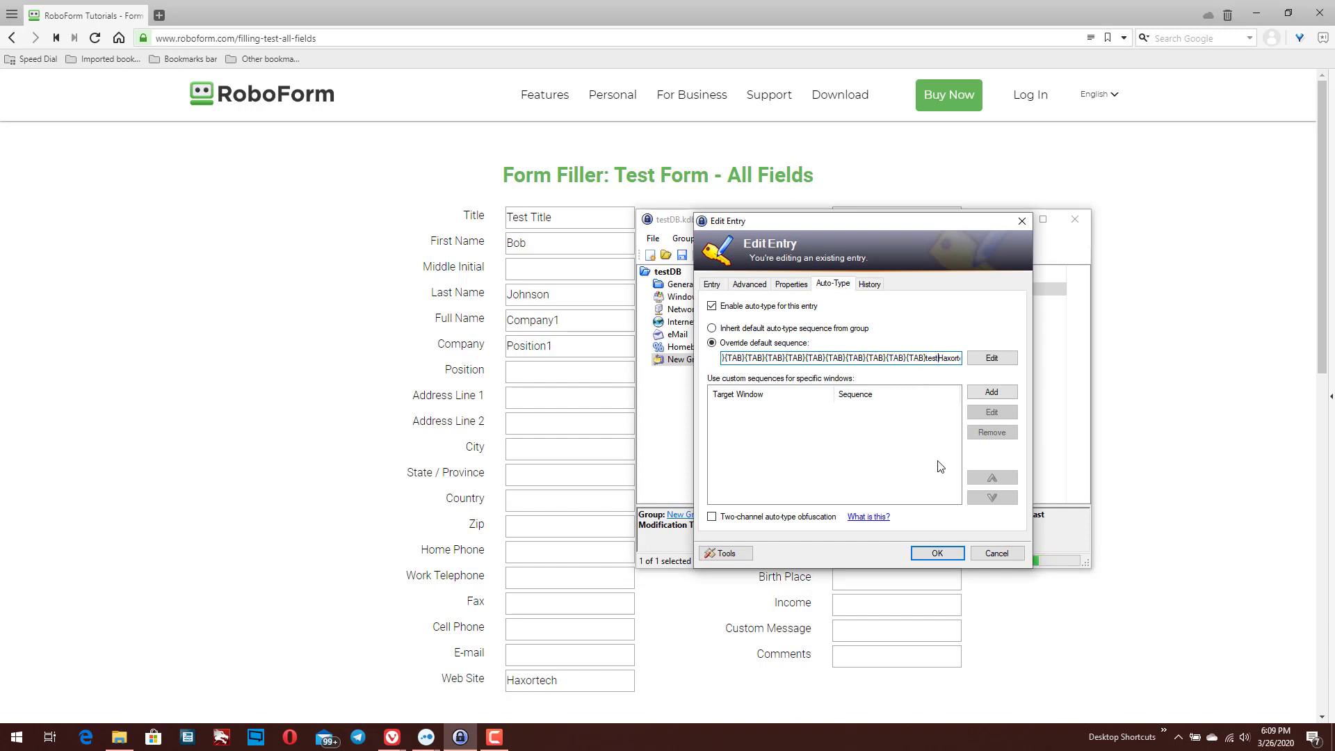
pyautogui.press('Return')
pyautogui.hotkey('ctrl', 'v')
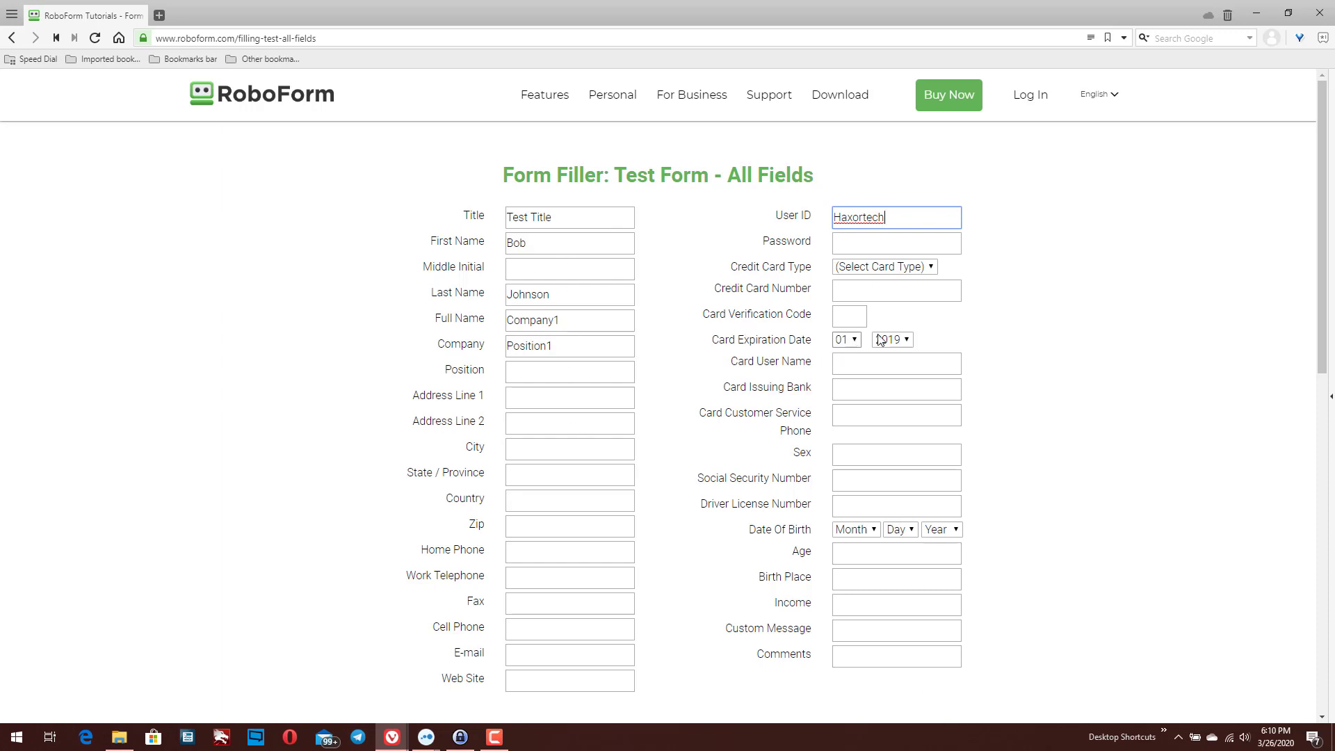
# Set the card expiration month to 12 and bring KeePass's testDB window back up
pyautogui.press('Tab')
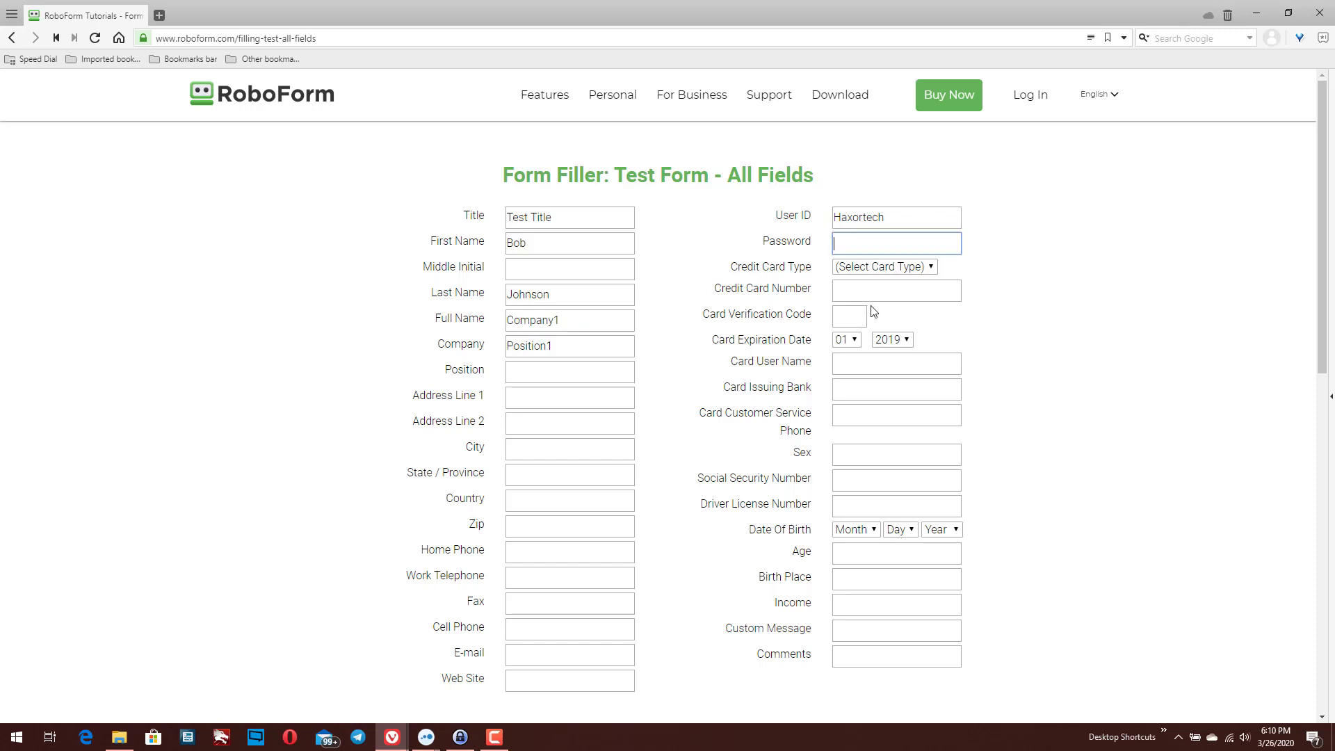
pyautogui.press('Tab')
pyautogui.press('Tab')
pyautogui.press('Tab')
pyautogui.press('Tab')
pyautogui.press('Down')
pyautogui.press('Down')
pyautogui.press('Tab')
pyautogui.click(460, 736)
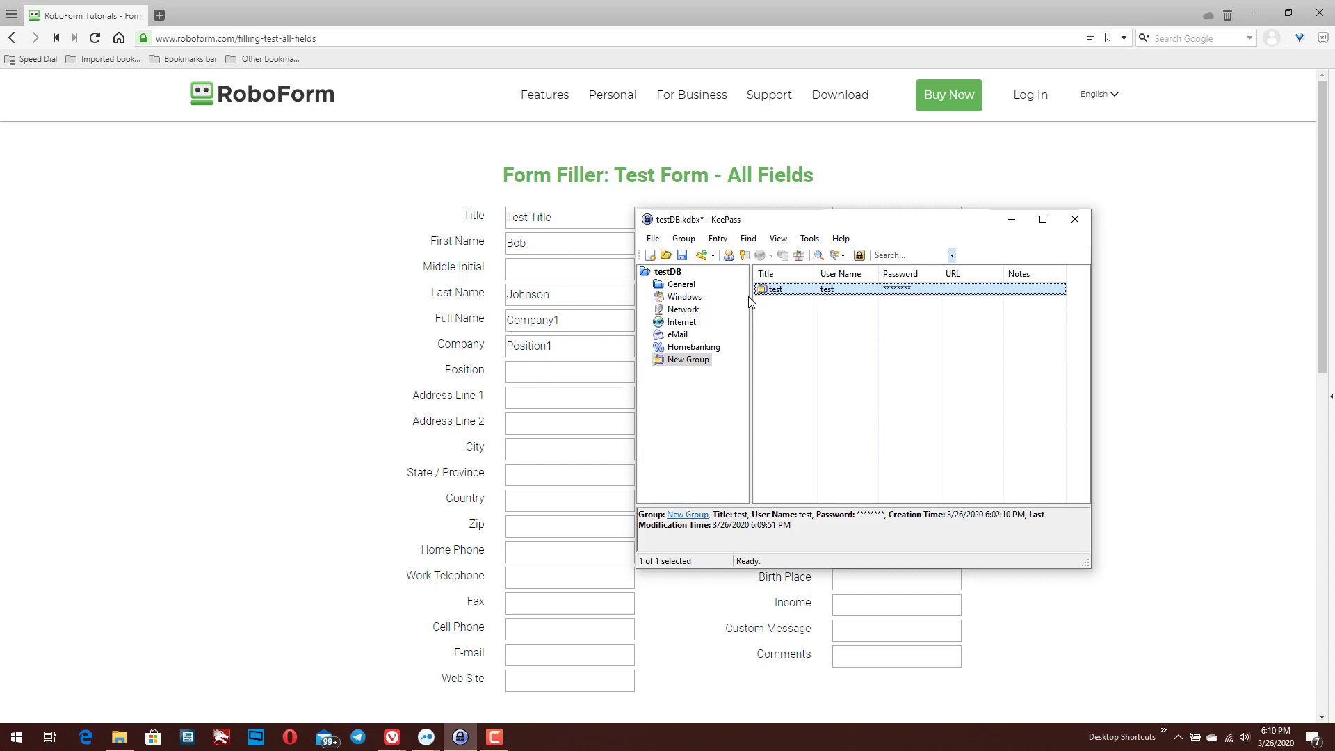
# Open the test entry and toggle its auto-type between inheriting and overriding, keeping the override
pyautogui.doubleClick(788, 293)
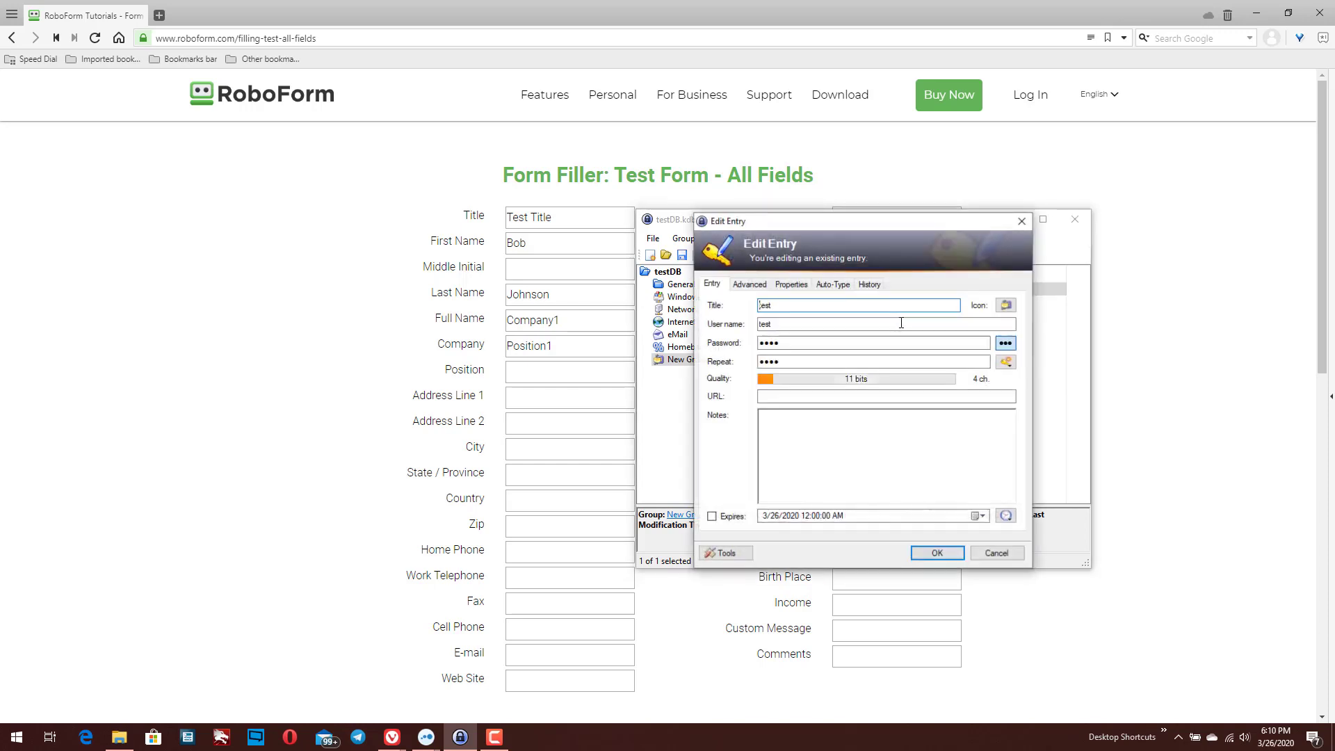
pyautogui.click(844, 291)
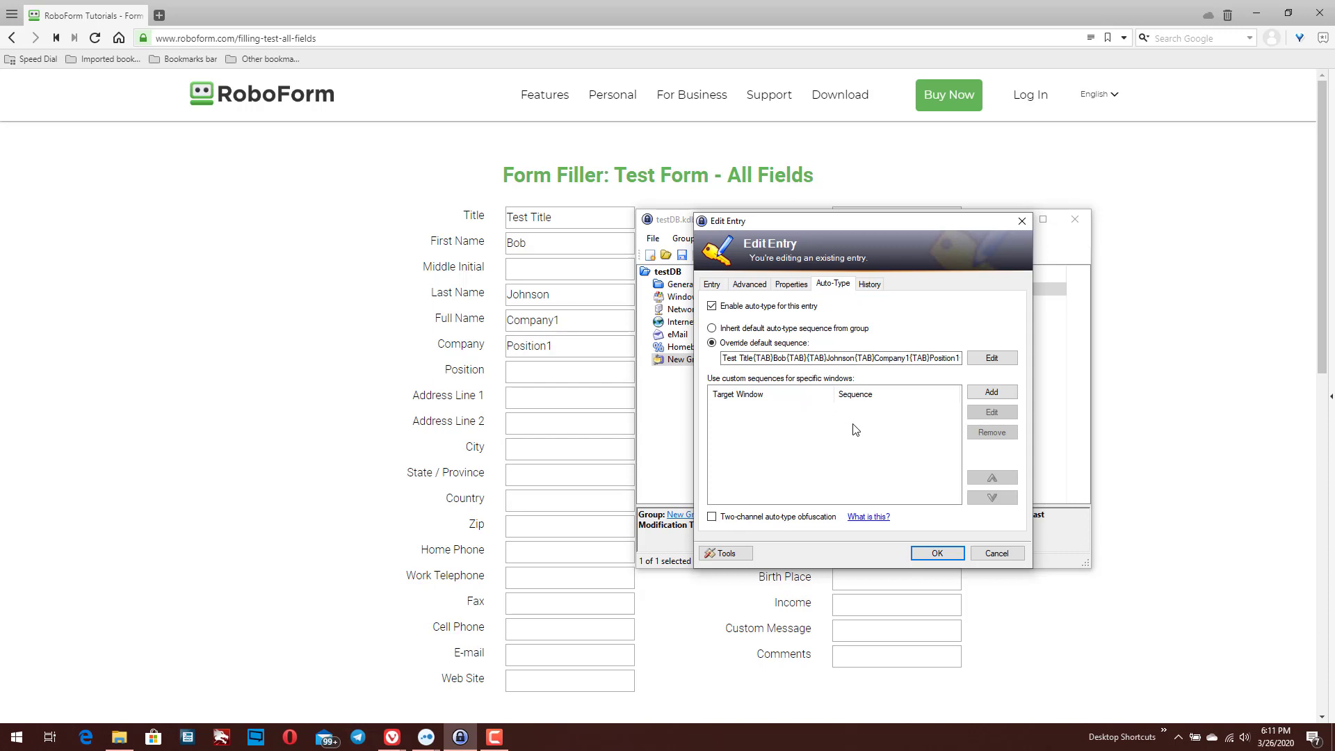
pyautogui.click(760, 331)
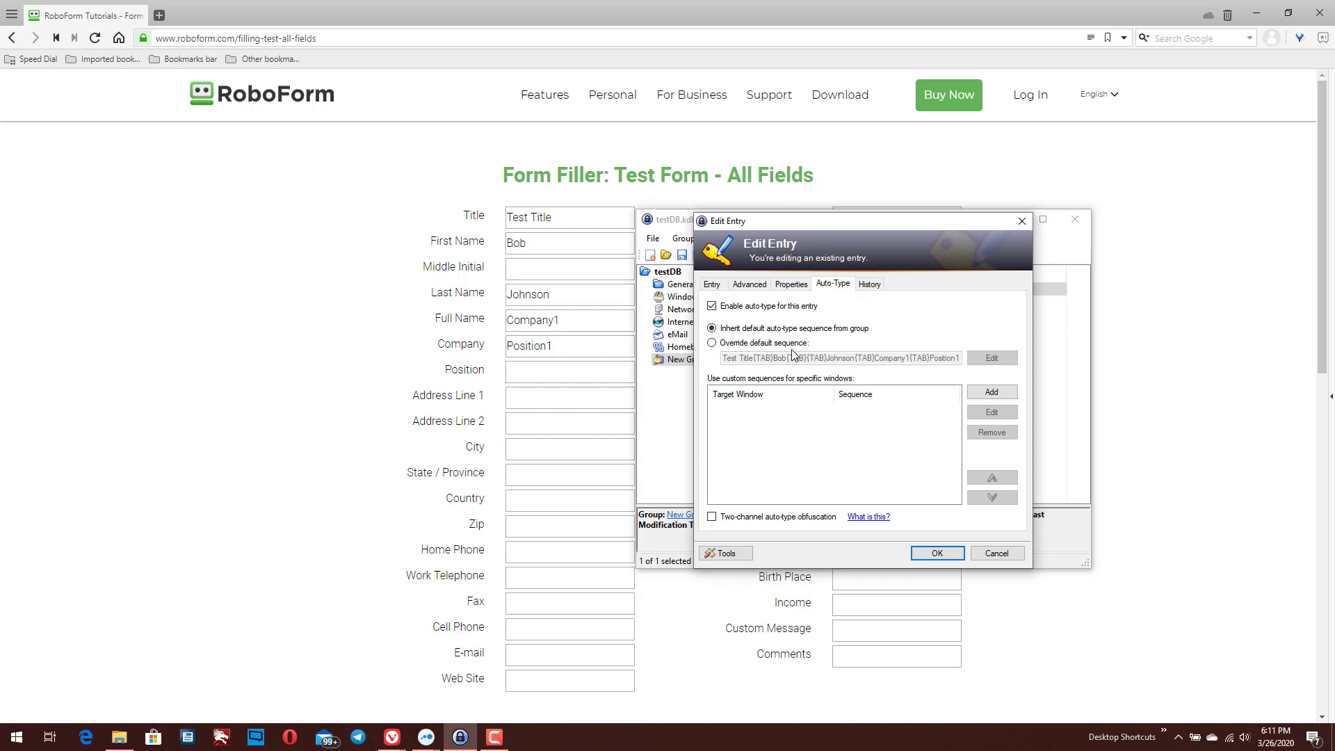
pyautogui.click(755, 343)
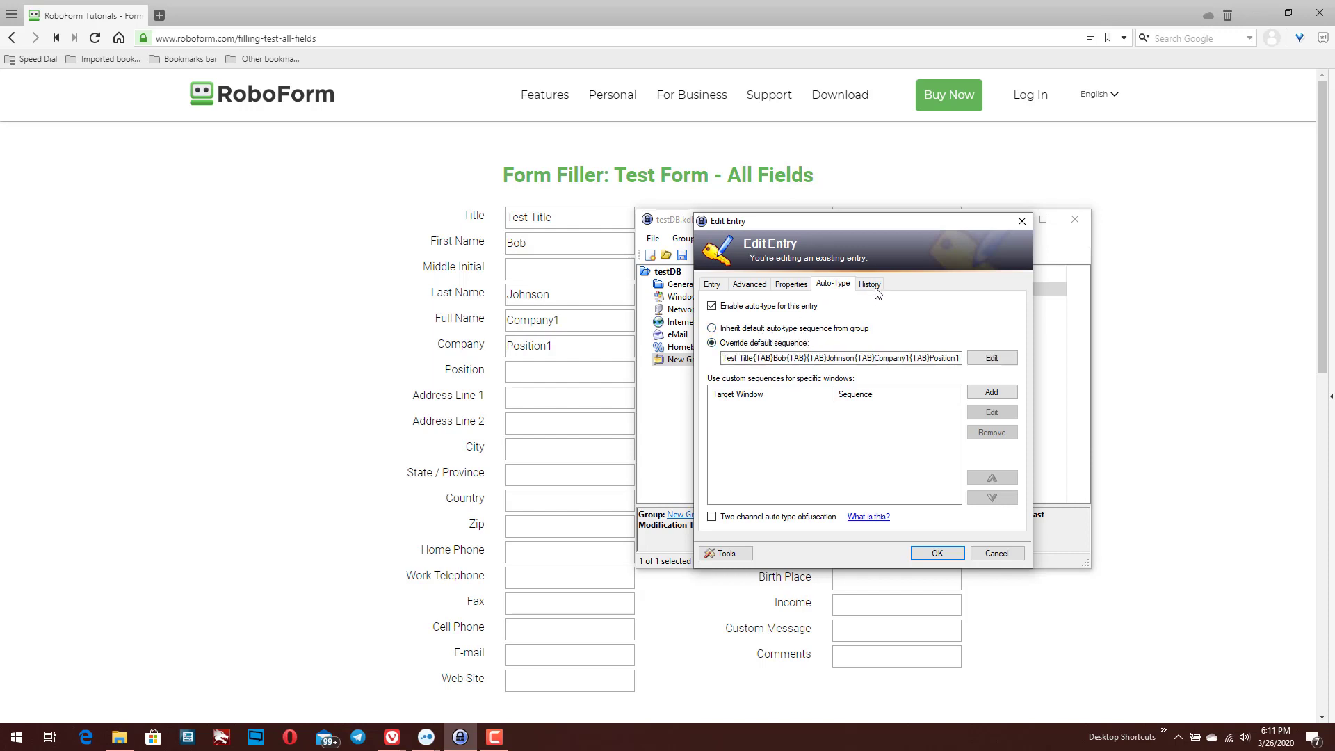
# Review the entry's Properties, Advanced, Entry and History tabs, then open the override sequence editor
pyautogui.click(803, 289)
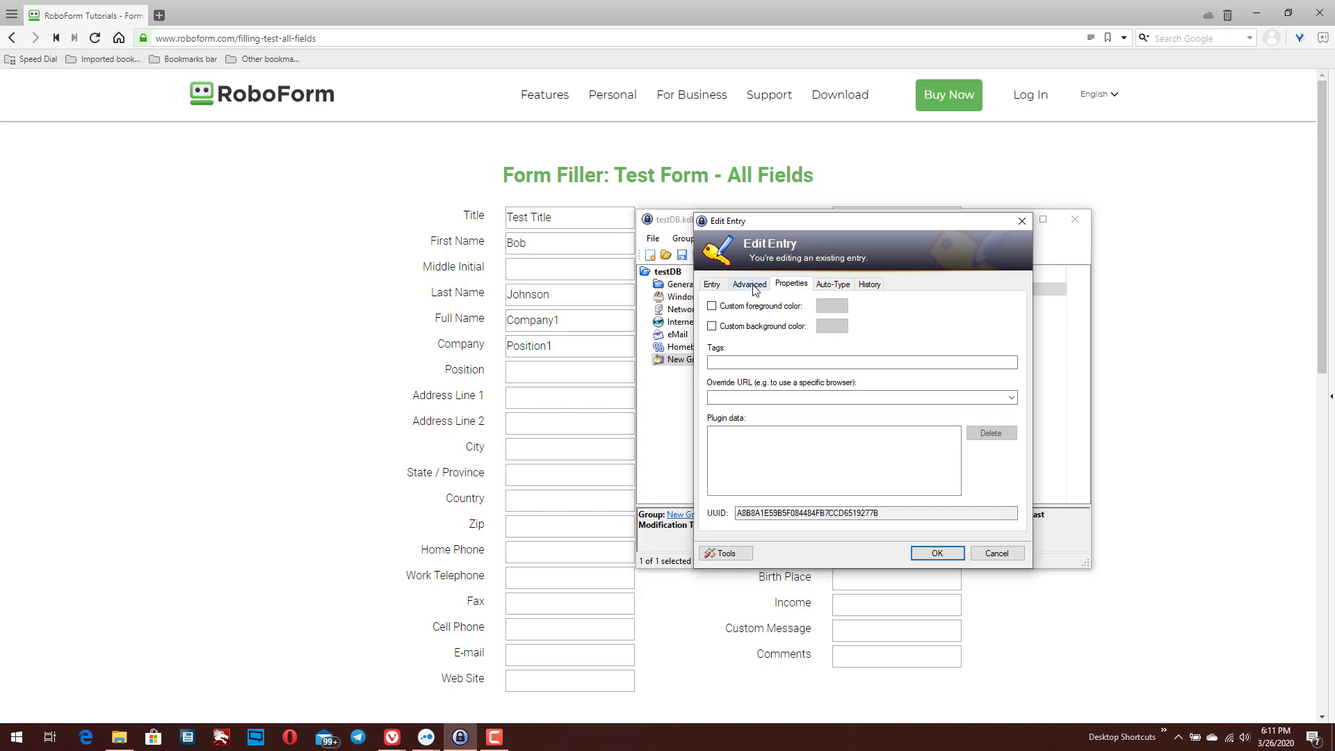
pyautogui.click(768, 285)
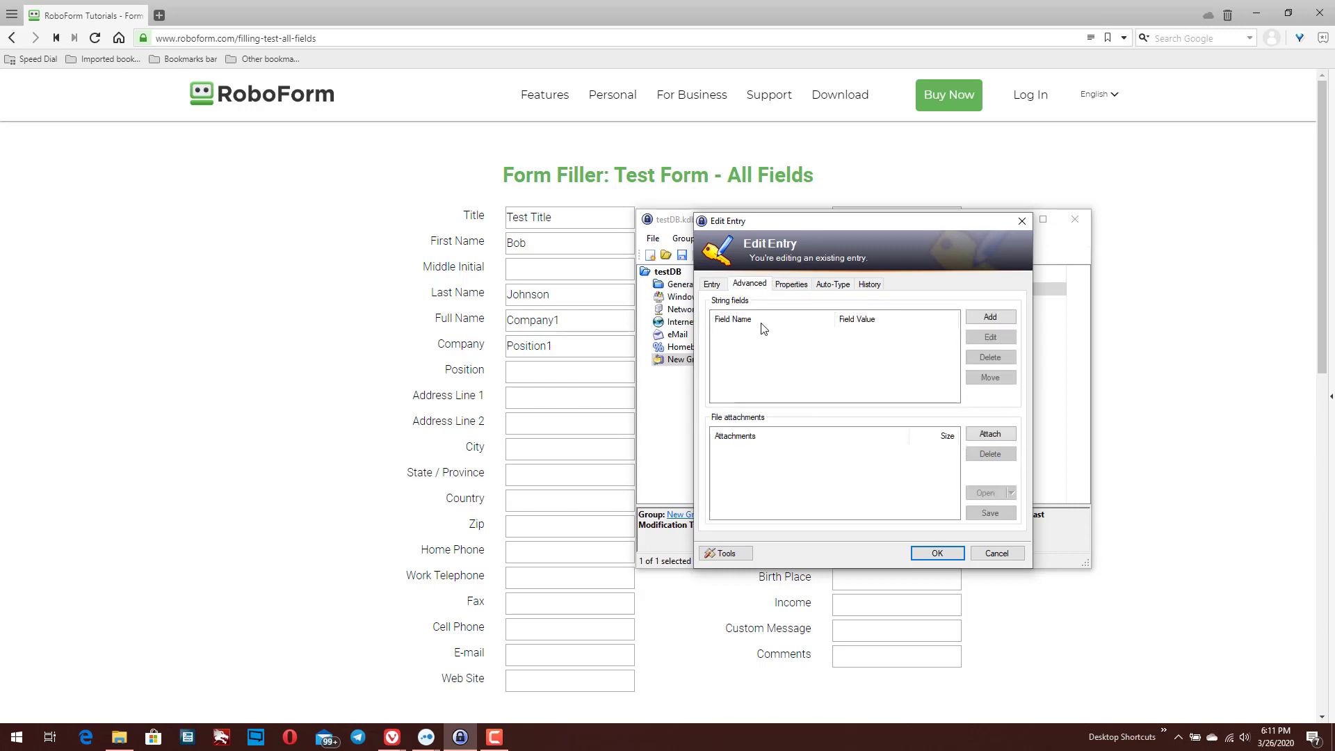
pyautogui.click(992, 321)
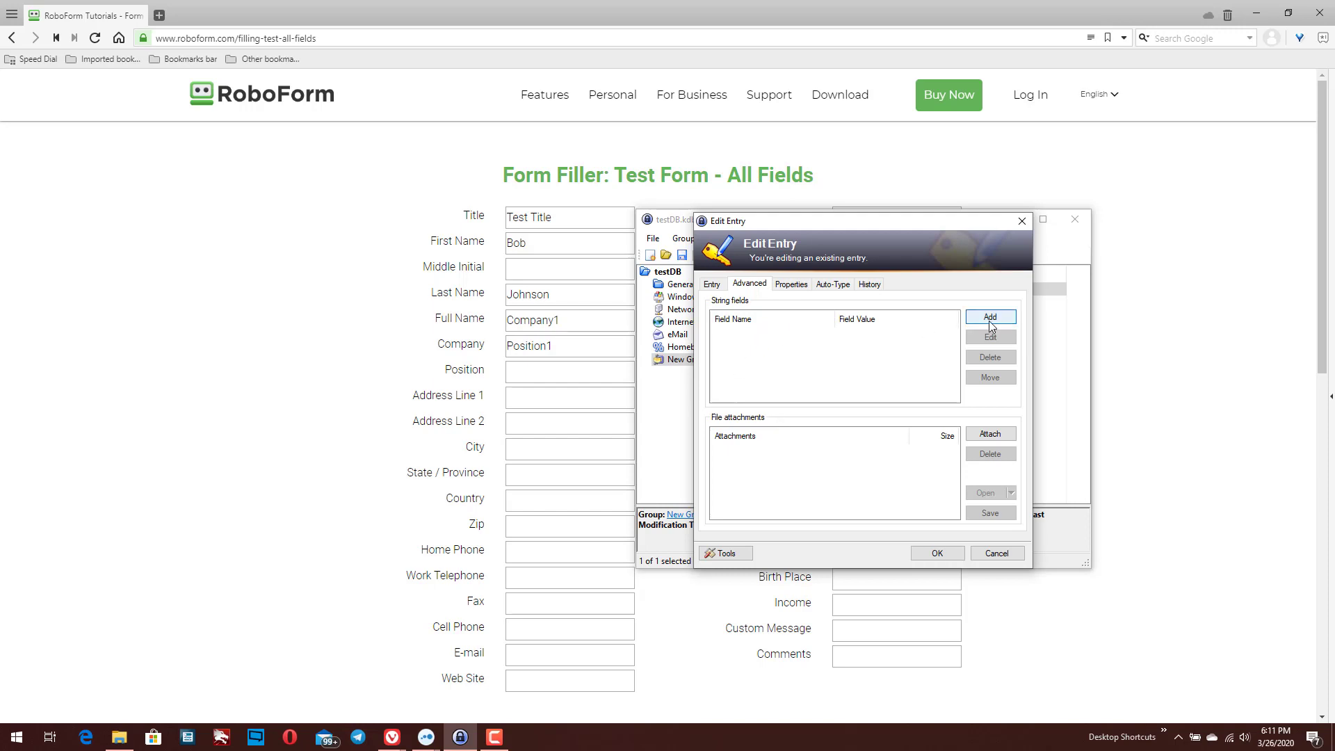
pyautogui.click(971, 495)
pyautogui.click(712, 284)
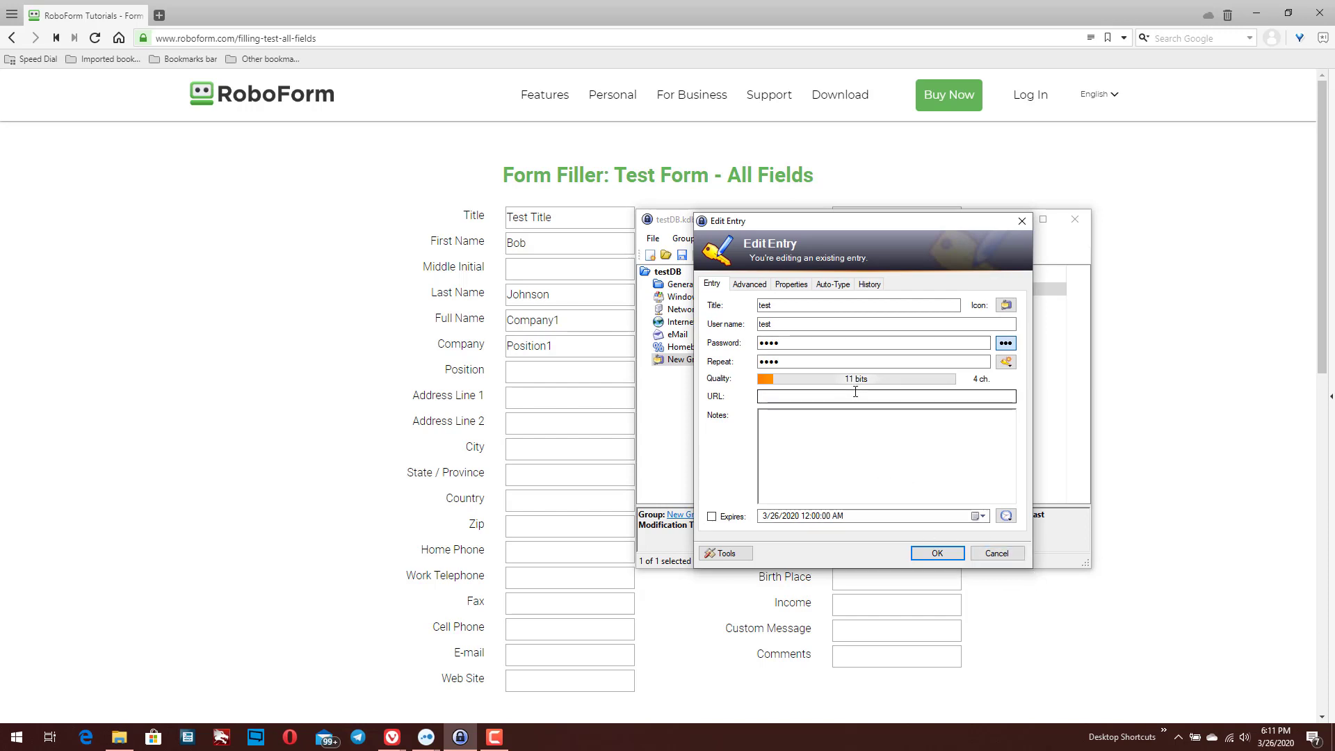
pyautogui.click(870, 284)
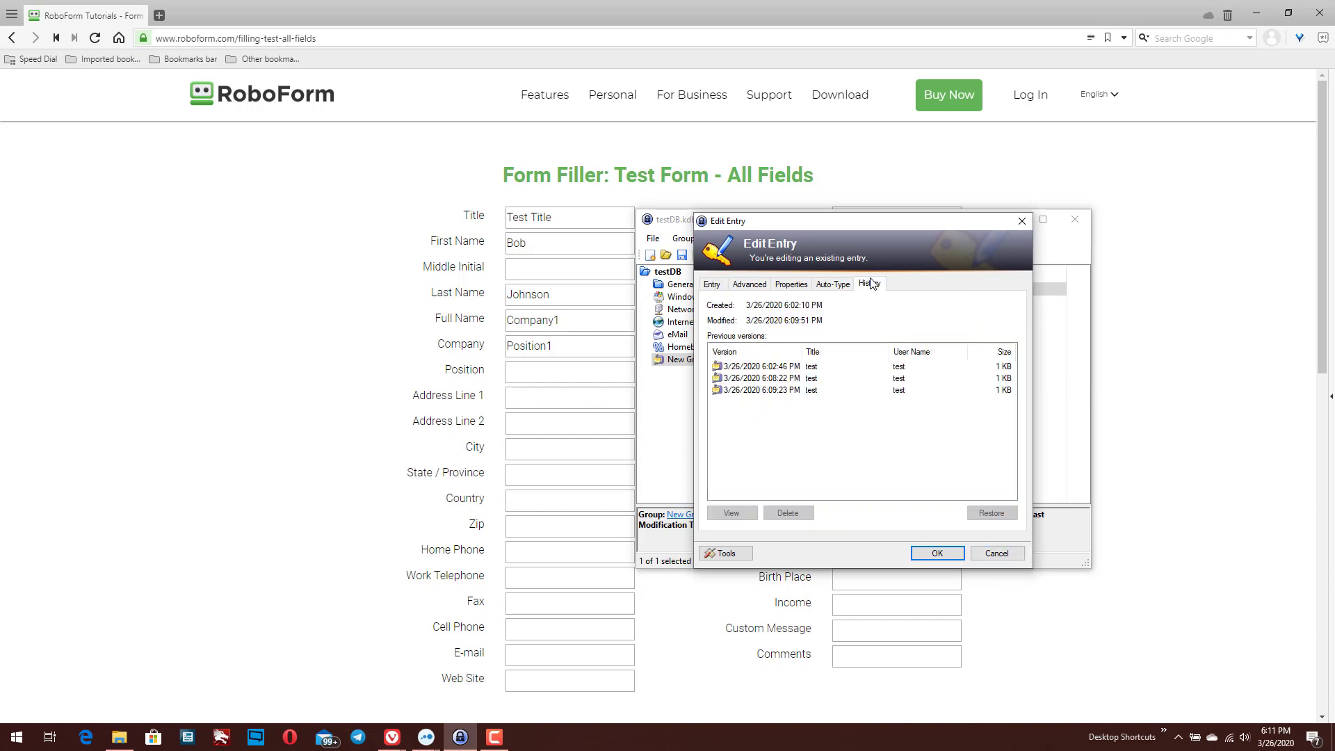
pyautogui.click(821, 286)
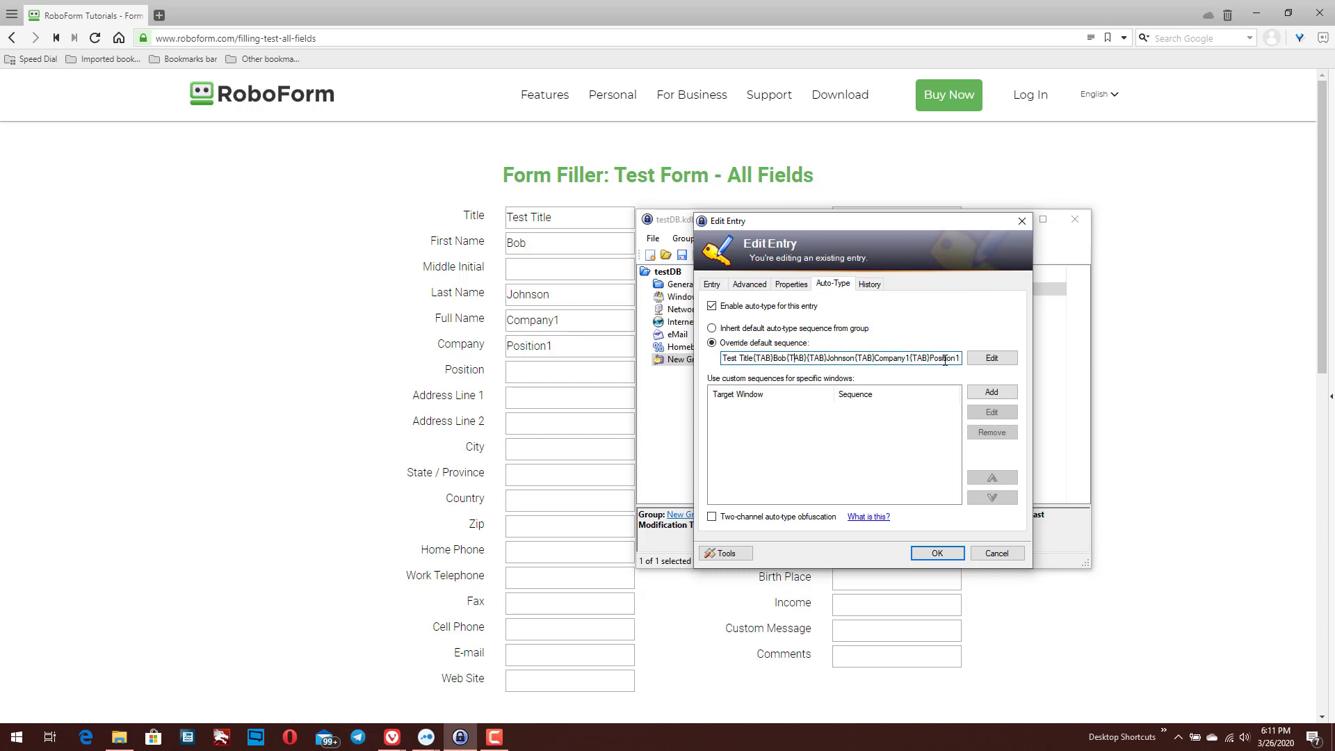
pyautogui.click(992, 358)
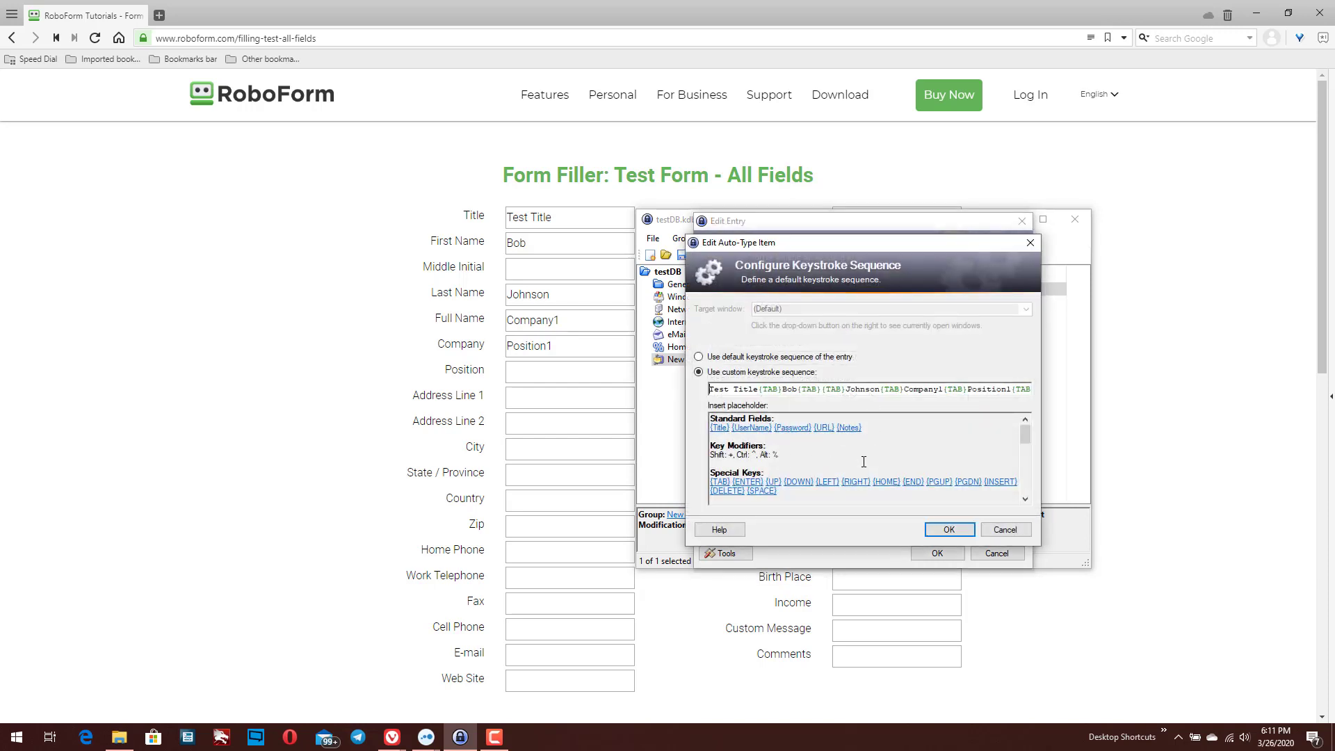
# Browse the Edit Auto-Type Item placeholder list and cancel the dialog without changes
pyautogui.scroll(-15, 756, 435)
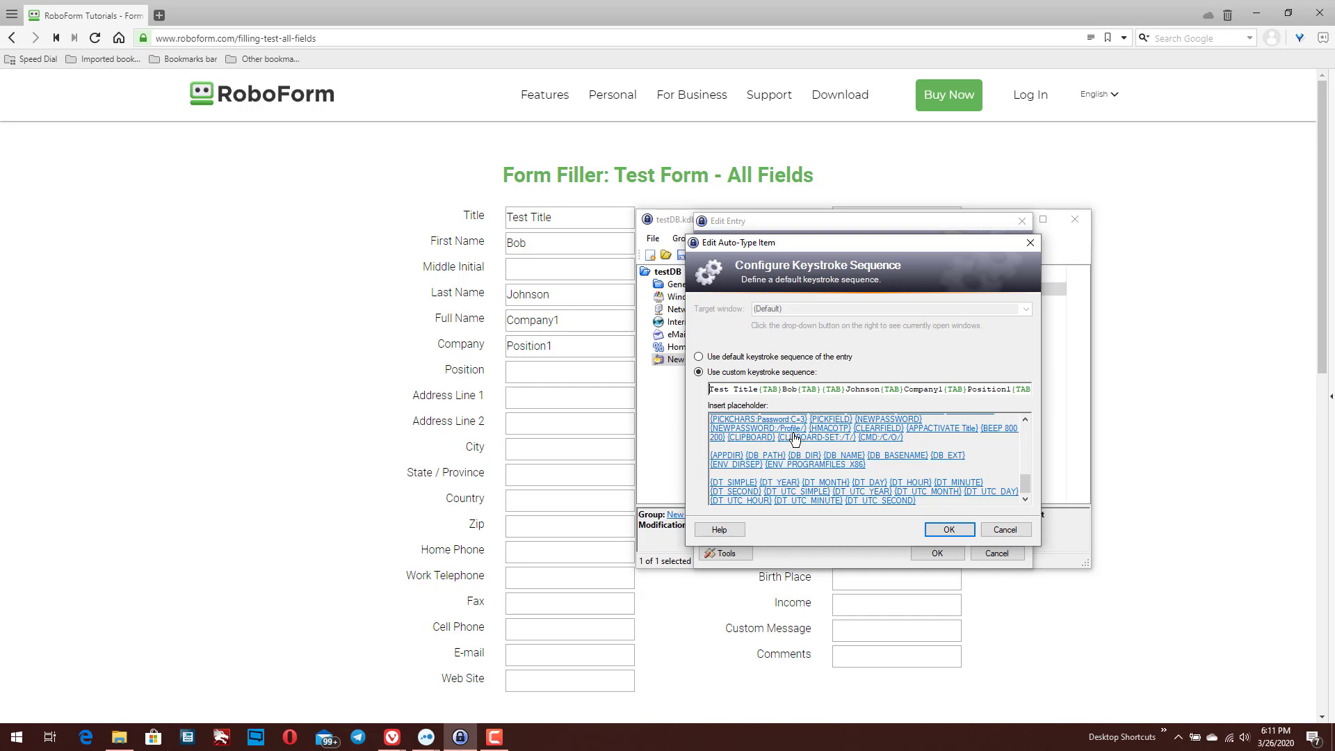
pyautogui.scroll(6, 964, 500)
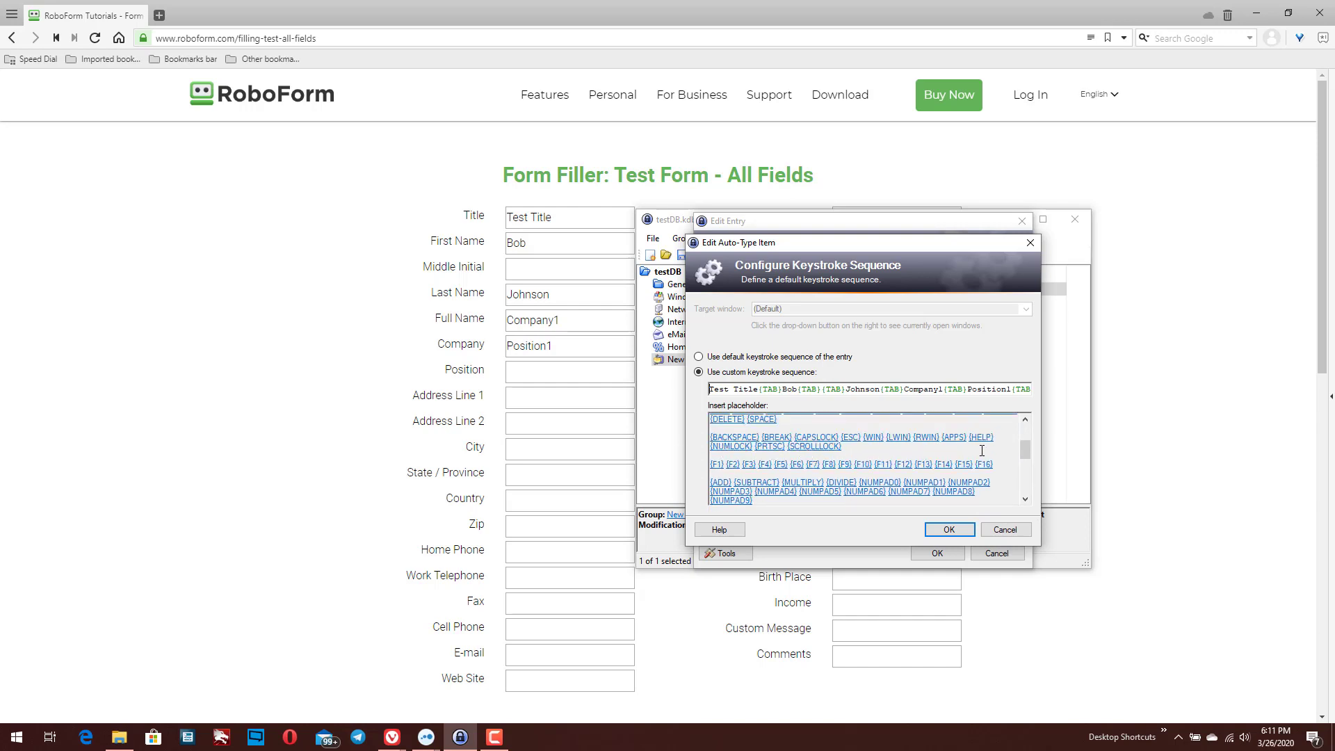
pyautogui.click(1017, 530)
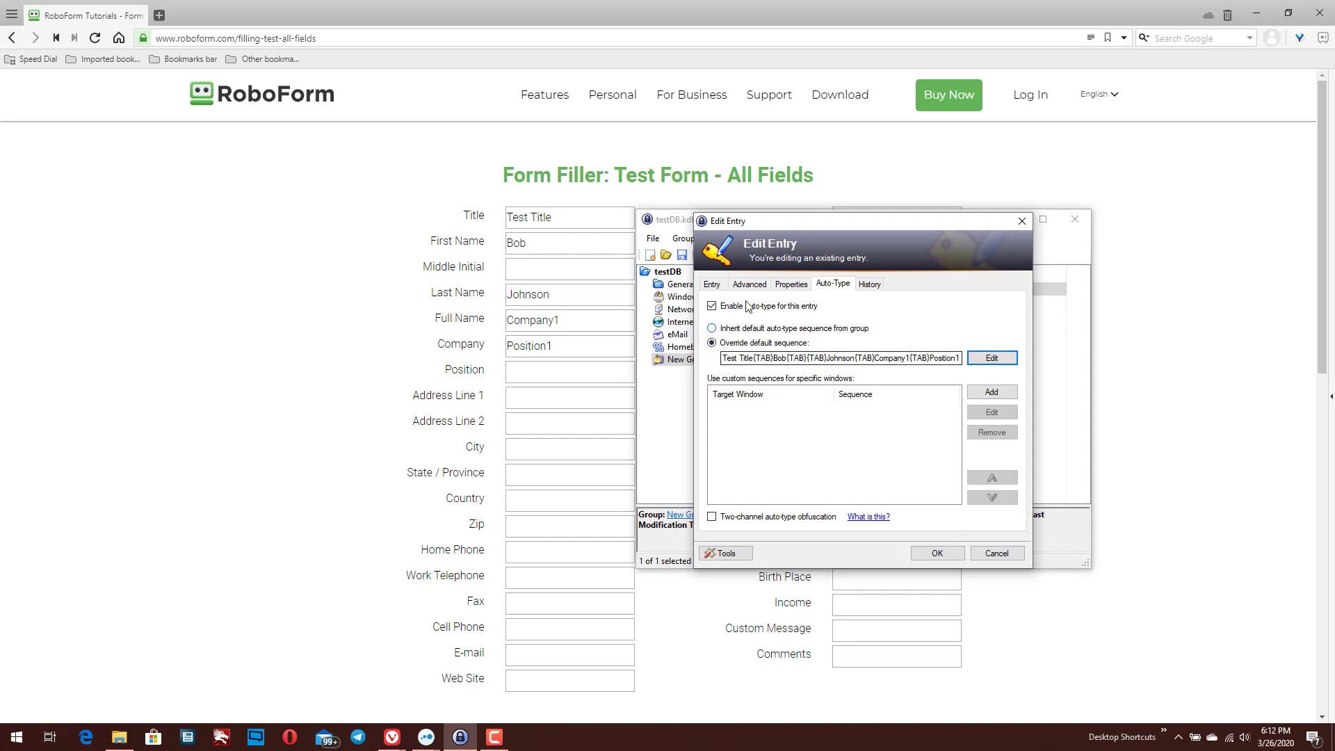
# Close the test entry editor and return to the Vivaldi form showing expiry 12 / 2028
pyautogui.click(713, 285)
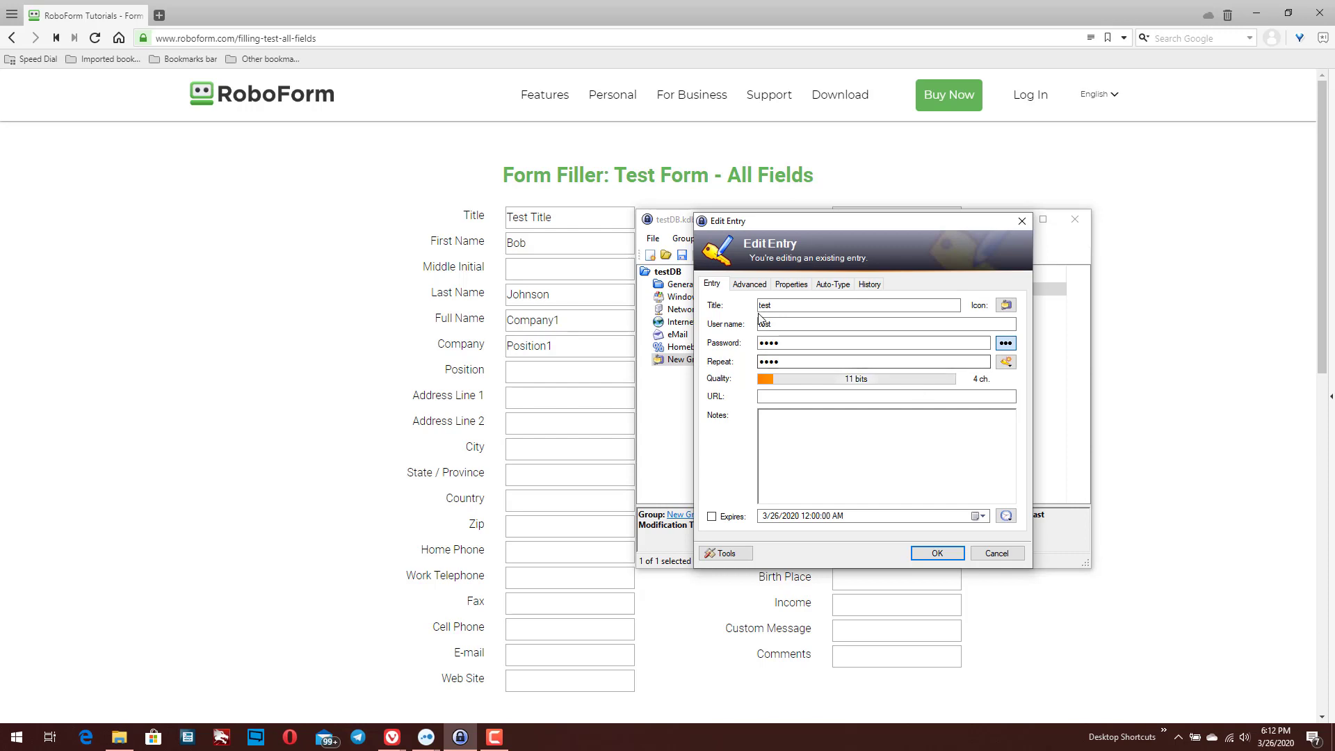
pyautogui.click(997, 553)
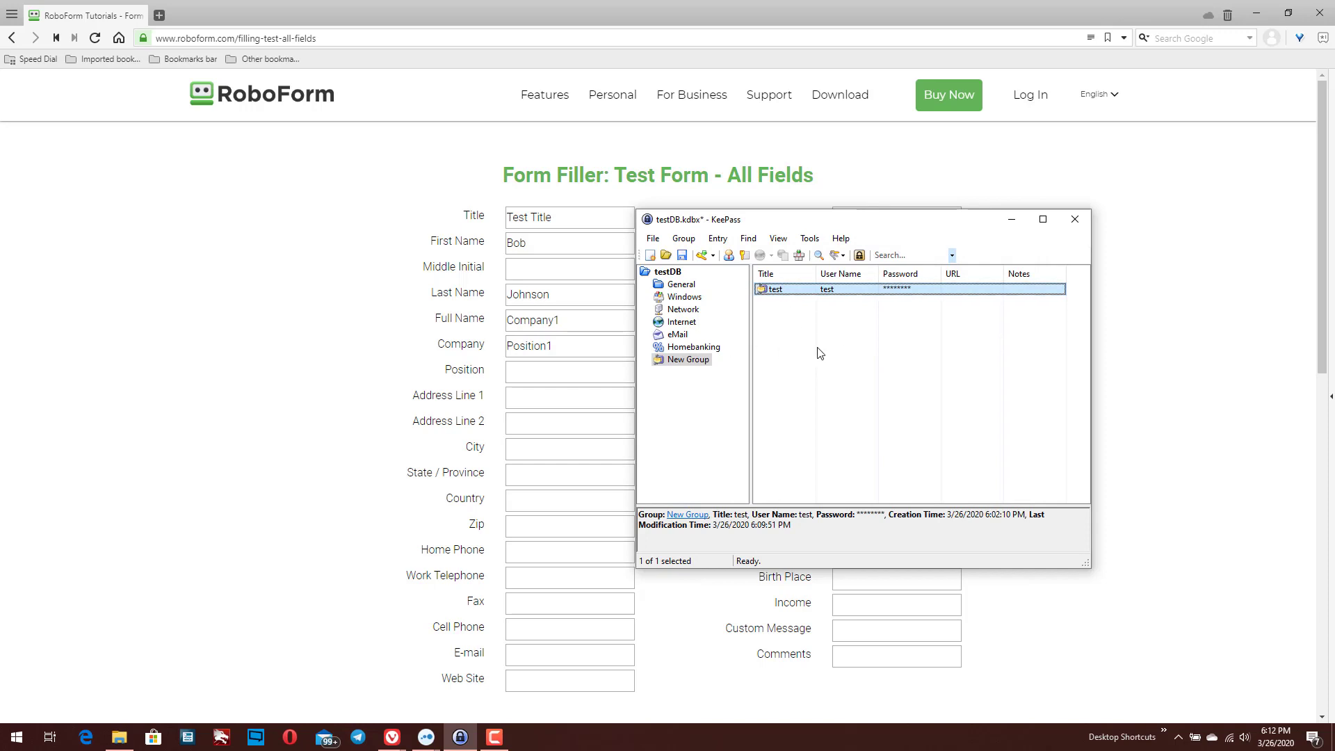
pyautogui.click(238, 328)
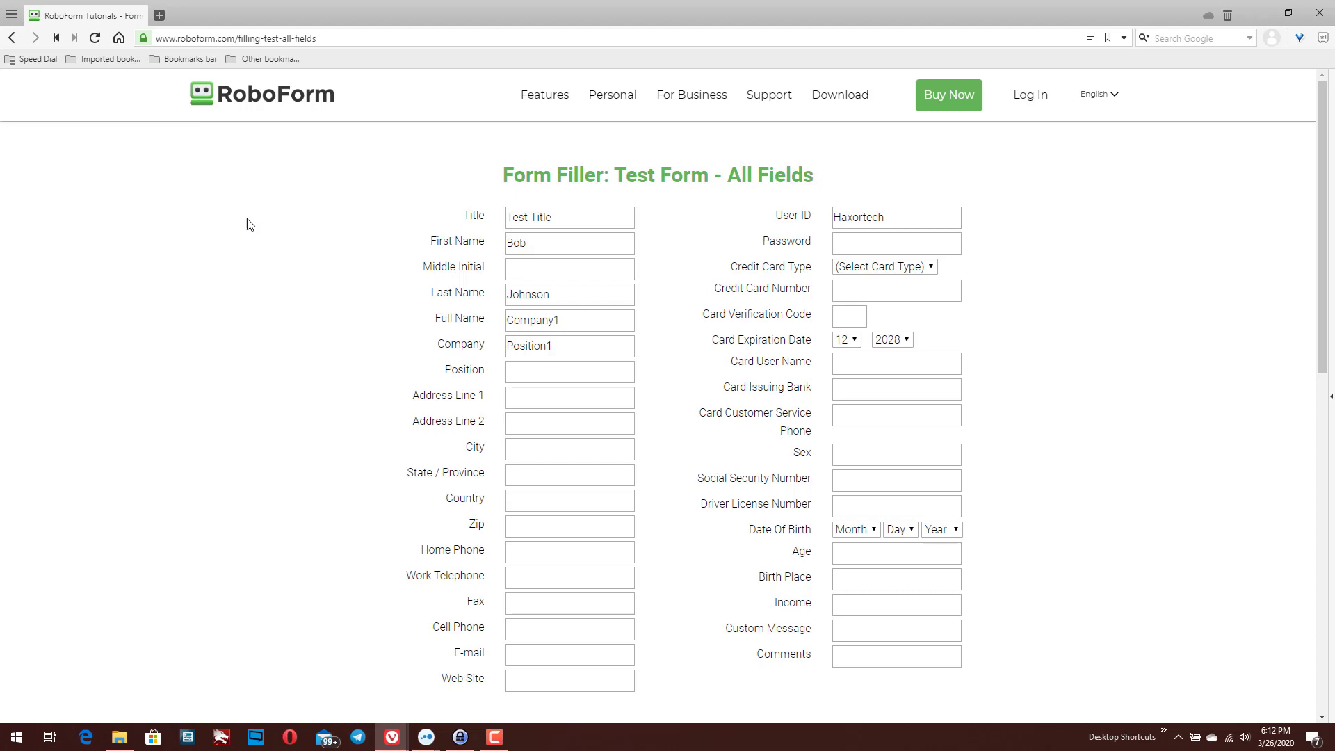
# Search 'cash app' in a new Vivaldi tab and open the cash.app site from the Google results
pyautogui.click(161, 16)
pyautogui.write('cash')
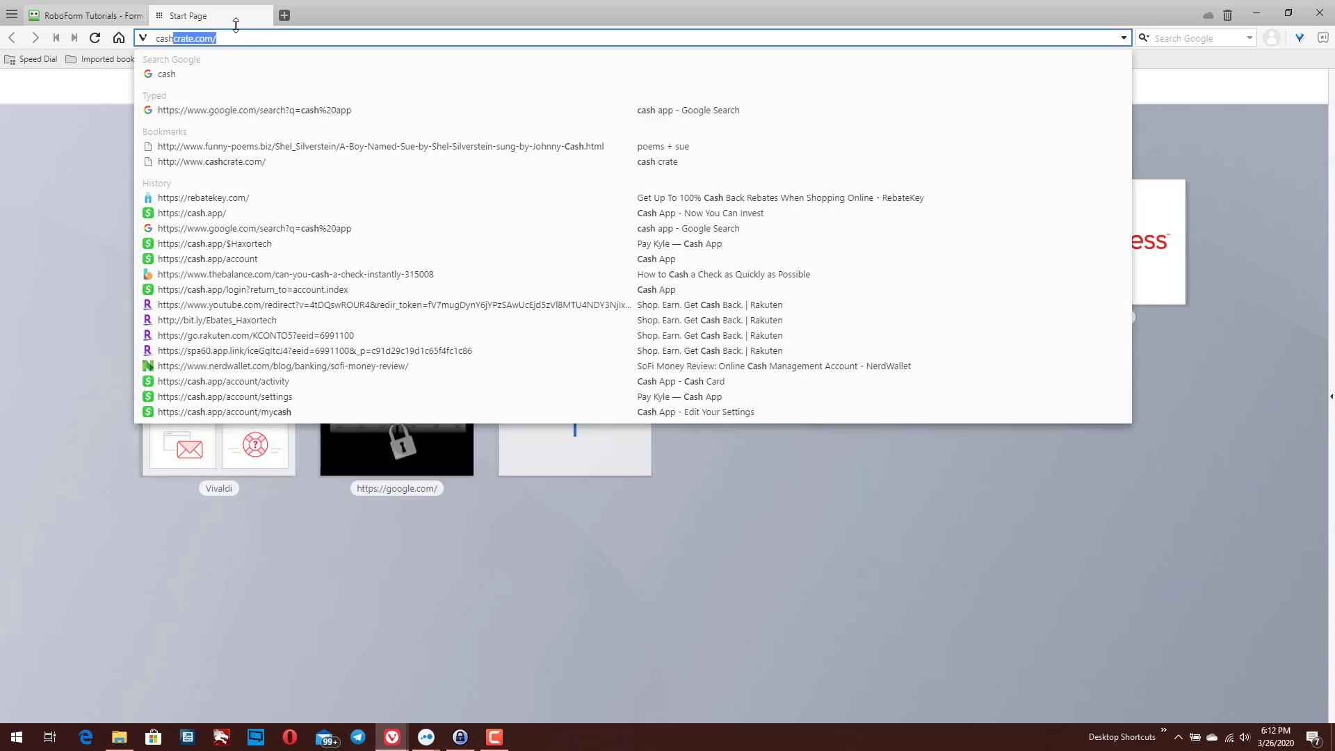
pyautogui.write(' app')
pyautogui.press('Return')
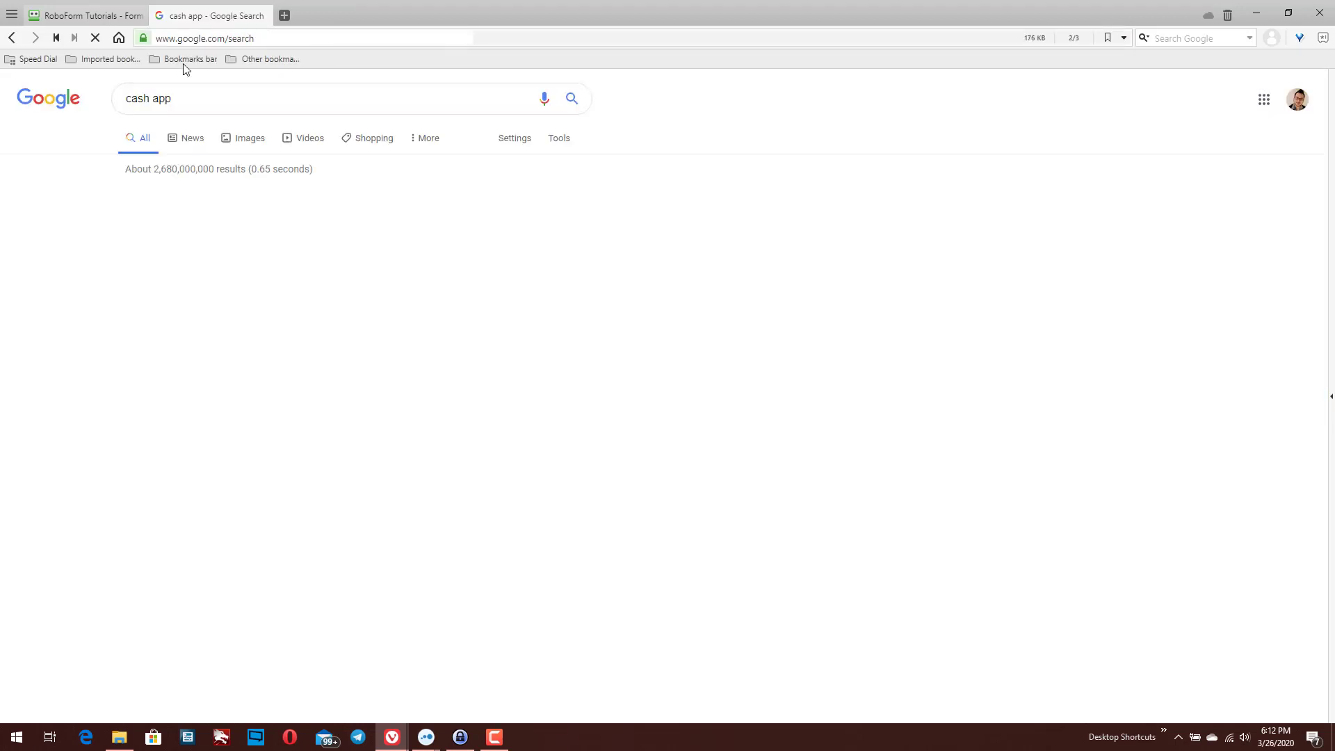
pyautogui.click(150, 382)
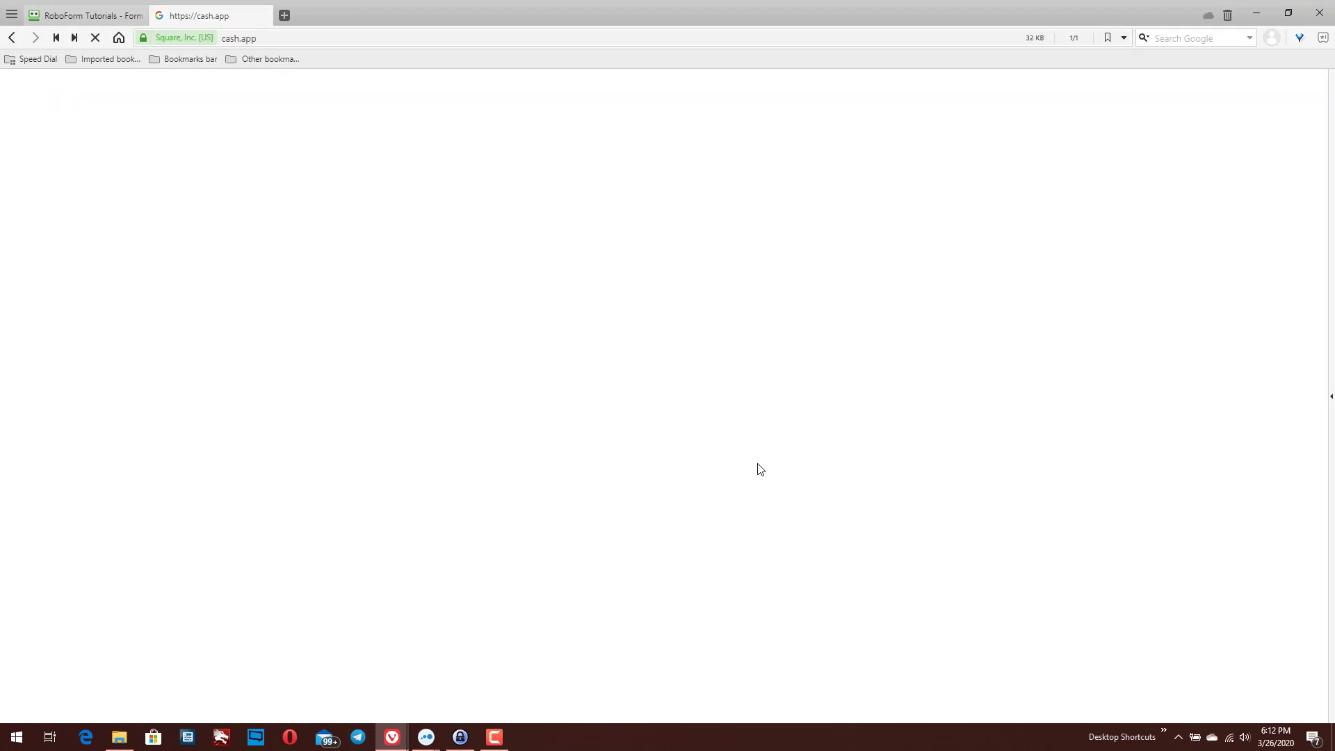